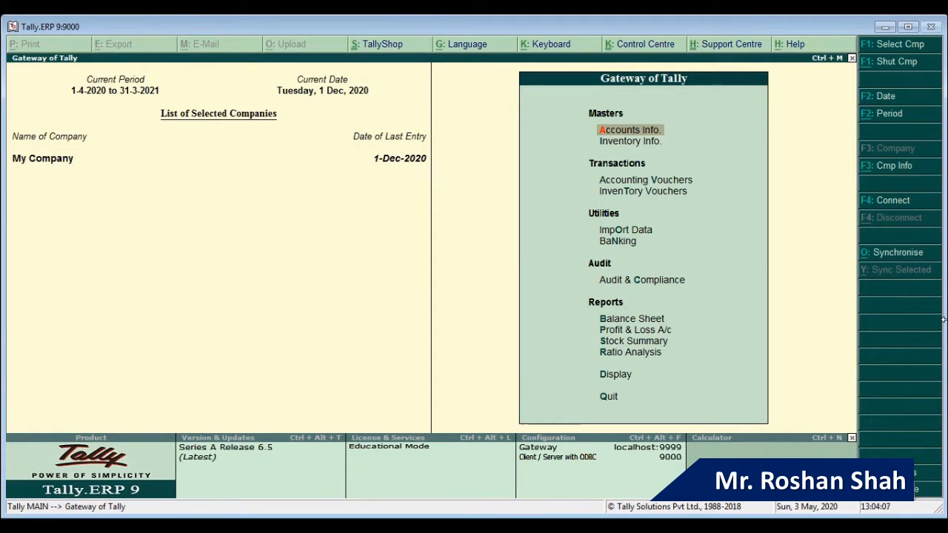
Step: Open the voucher type alteration list under Accounts Info > Voucher Types
{"action": "key", "text": "Down"}
{"action": "key", "text": "Up"}
{"action": "key", "text": "Return"}
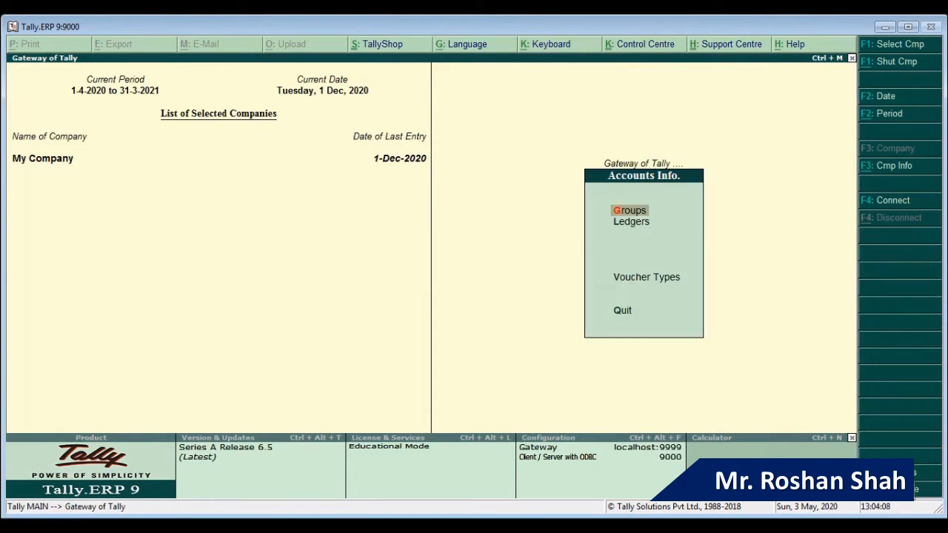
{"action": "key", "text": "Down"}
{"action": "key", "text": "Down"}
{"action": "key", "text": "Return"}
{"action": "key", "text": "Down"}
{"action": "key", "text": "Down"}
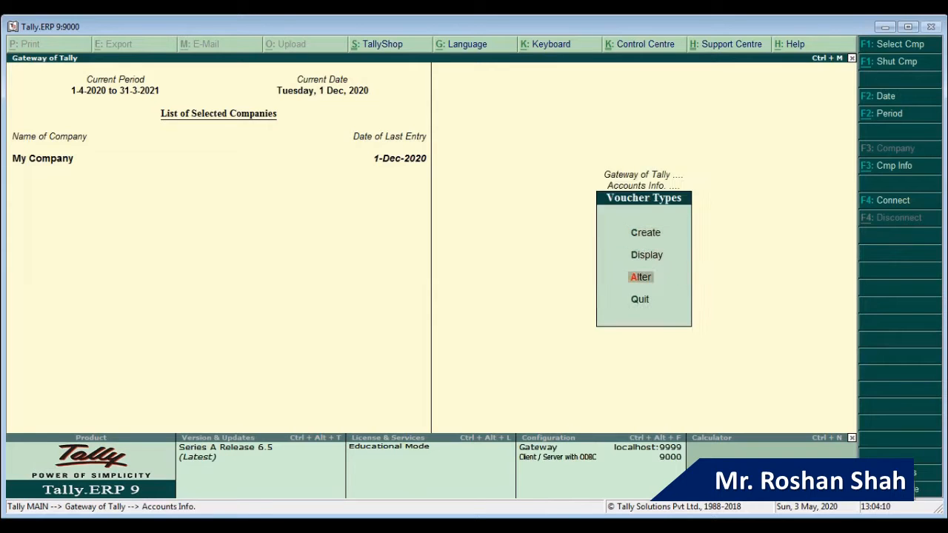
{"action": "key", "text": "Return"}
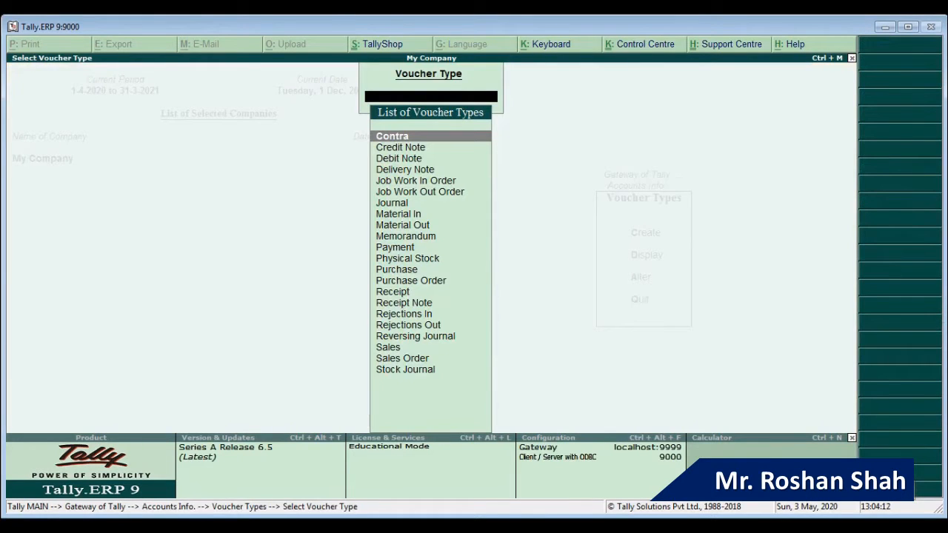
Step: Reopen the Voucher Types alteration list and select Sales for alteration
{"action": "key", "text": "Escape"}
{"action": "key", "text": "Escape"}
{"action": "key", "text": "Escape"}
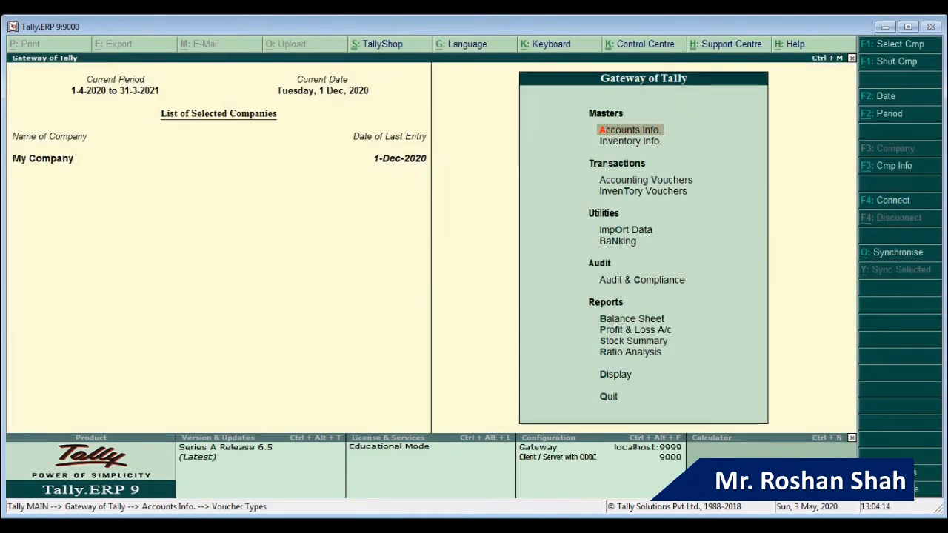
{"action": "key", "text": "Return"}
{"action": "key", "text": "Down"}
{"action": "key", "text": "Down"}
{"action": "key", "text": "Return"}
{"action": "key", "text": "Down"}
{"action": "key", "text": "Down"}
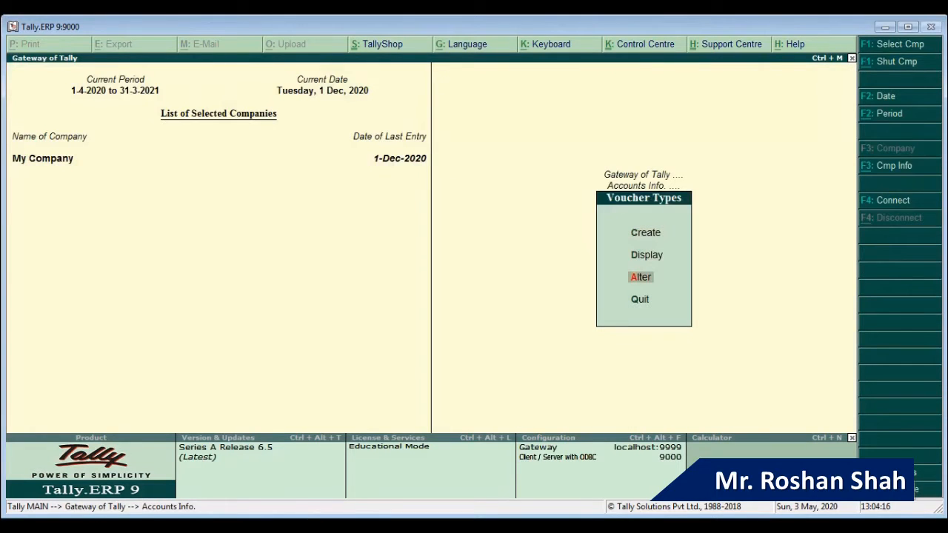
{"action": "key", "text": "Return"}
{"action": "type", "text": "Sa"}
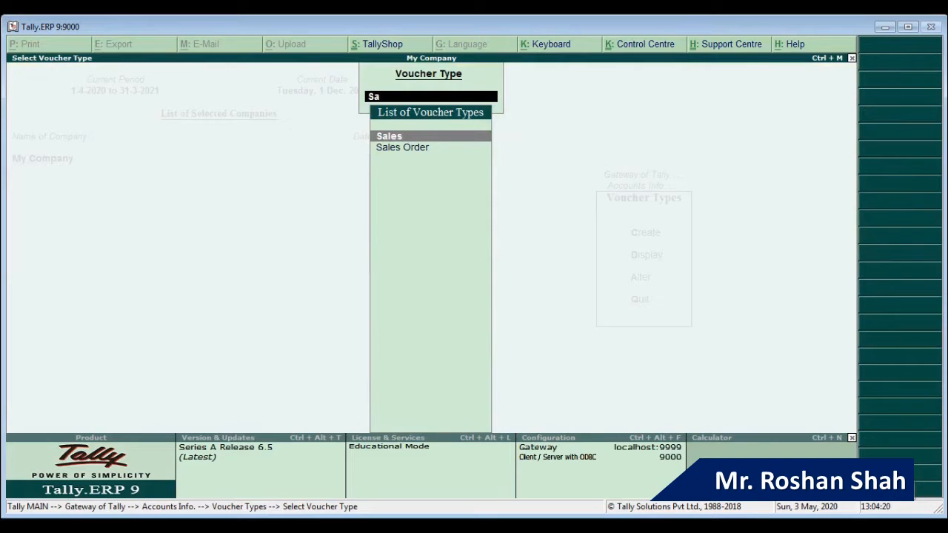
{"action": "key", "text": "Return"}
{"action": "key", "text": "Return"}
{"action": "key", "text": "Return"}
{"action": "key", "text": "Return"}
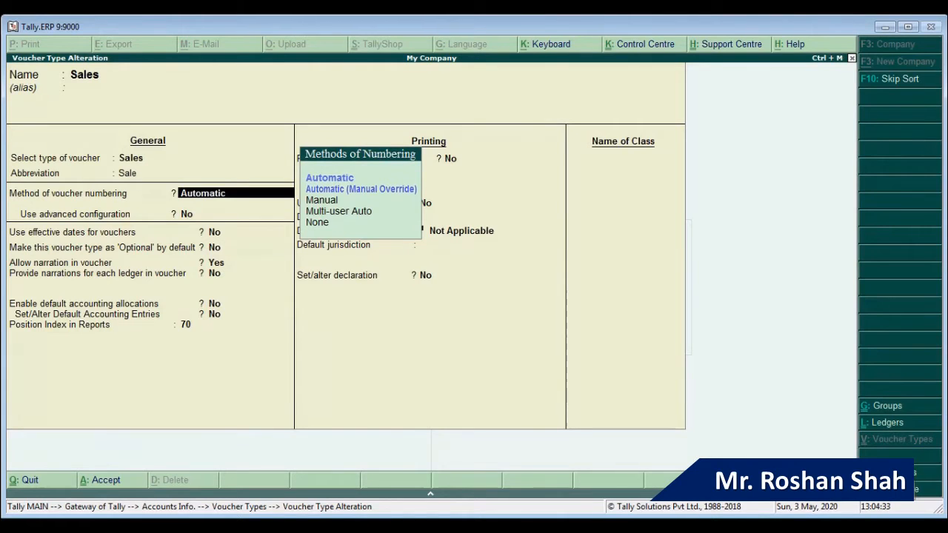
Step: Set Sales numbering to Manual with Prevent duplicates Yes, save, and return to the Gateway
{"action": "key", "text": "Down"}
{"action": "key", "text": "Down"}
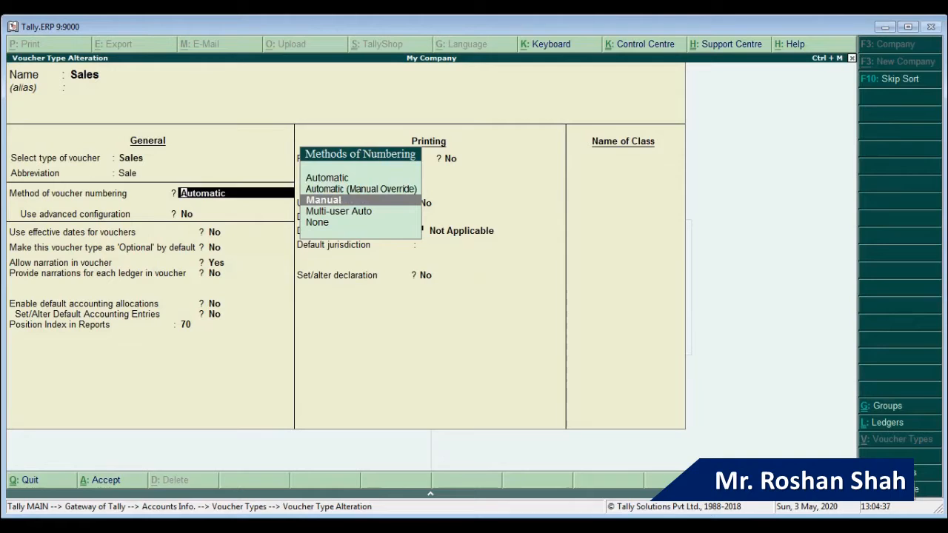
{"action": "key", "text": "Return"}
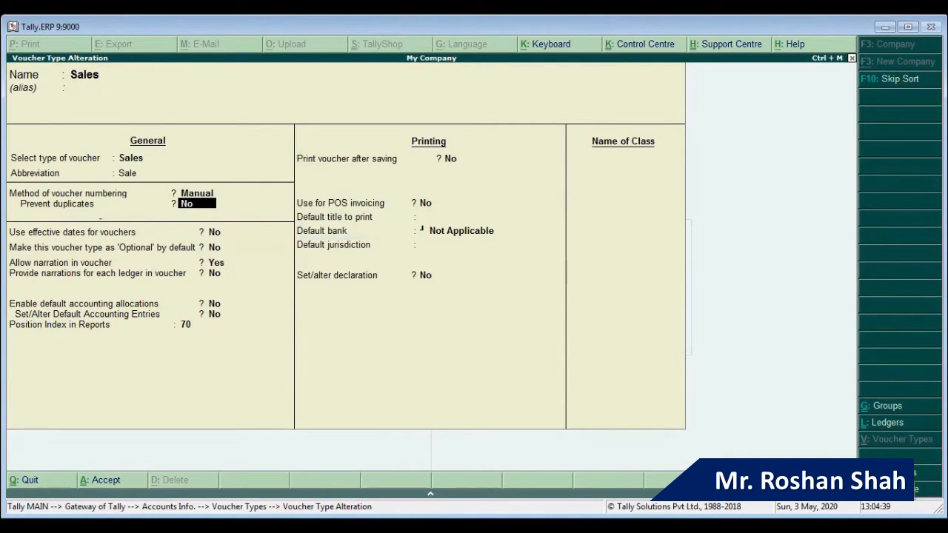
{"action": "type", "text": "y"}
{"action": "key", "text": "Return"}
{"action": "key", "text": "Return"}
{"action": "key", "text": "Return"}
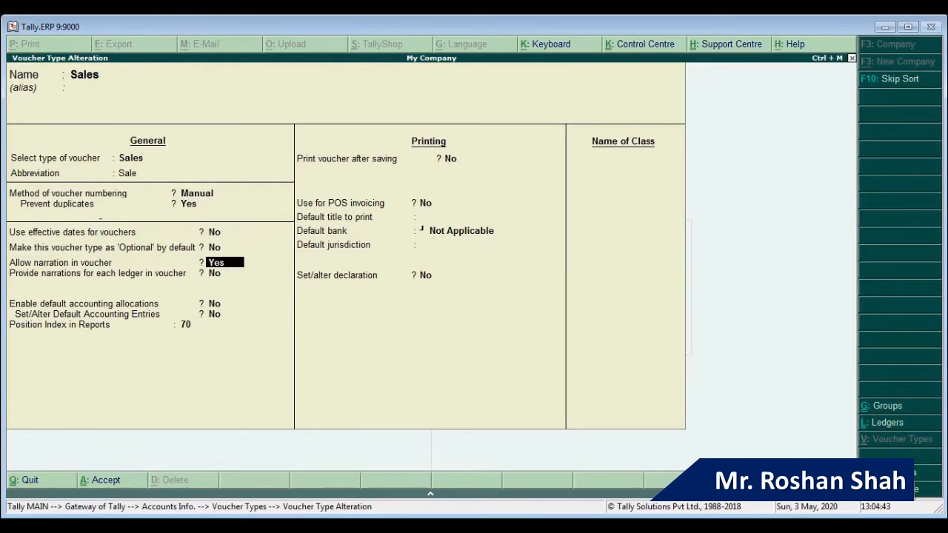
{"action": "key", "text": "Return"}
{"action": "key", "text": "Return"}
{"action": "key", "text": "Return"}
{"action": "key", "text": "Return"}
{"action": "key", "text": "Return"}
{"action": "key", "text": "Return"}
{"action": "key", "text": "Return"}
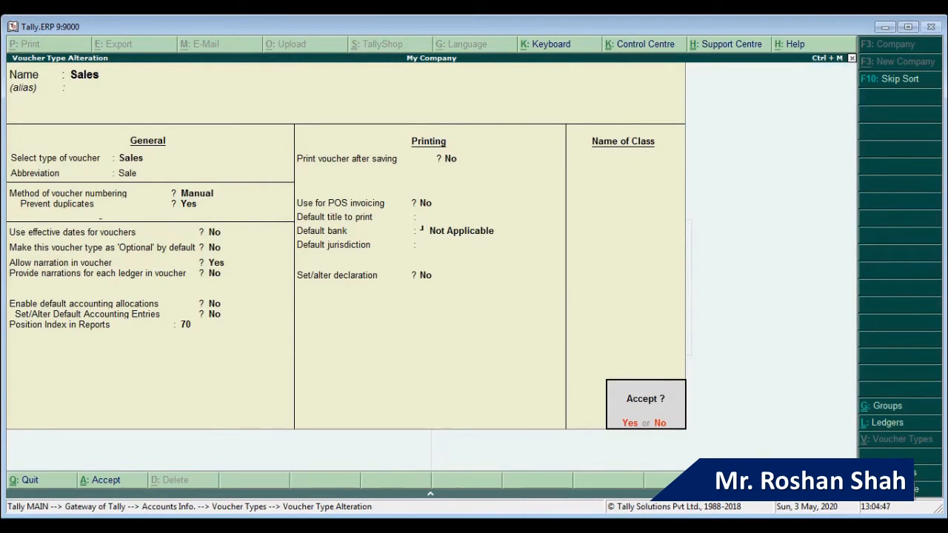
{"action": "key", "text": "Return"}
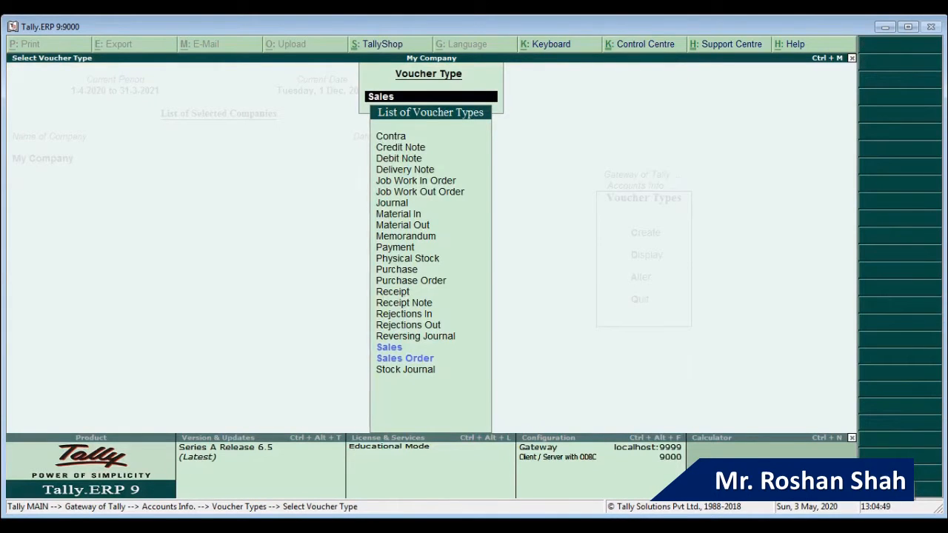
{"action": "key", "text": "Escape"}
{"action": "key", "text": "Escape"}
{"action": "key", "text": "Escape"}
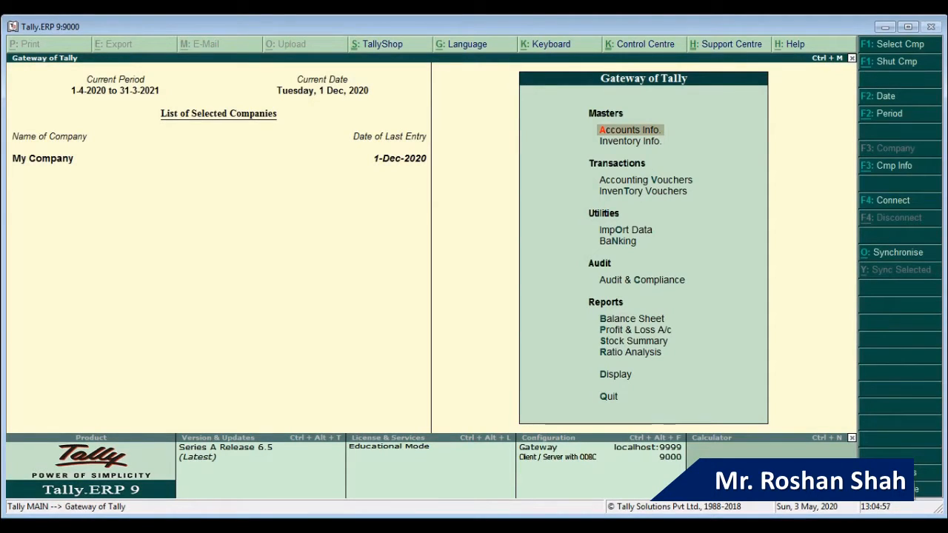
Step: Start a new accounting voucher and switch it to a Sales voucher with F8
{"action": "key", "text": "Down"}
{"action": "key", "text": "Down"}
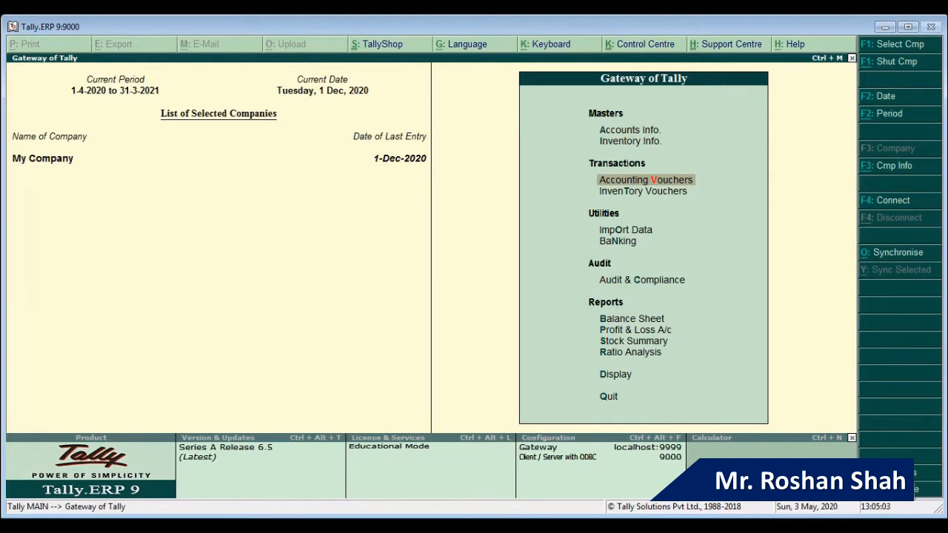
{"action": "key", "text": "Return"}
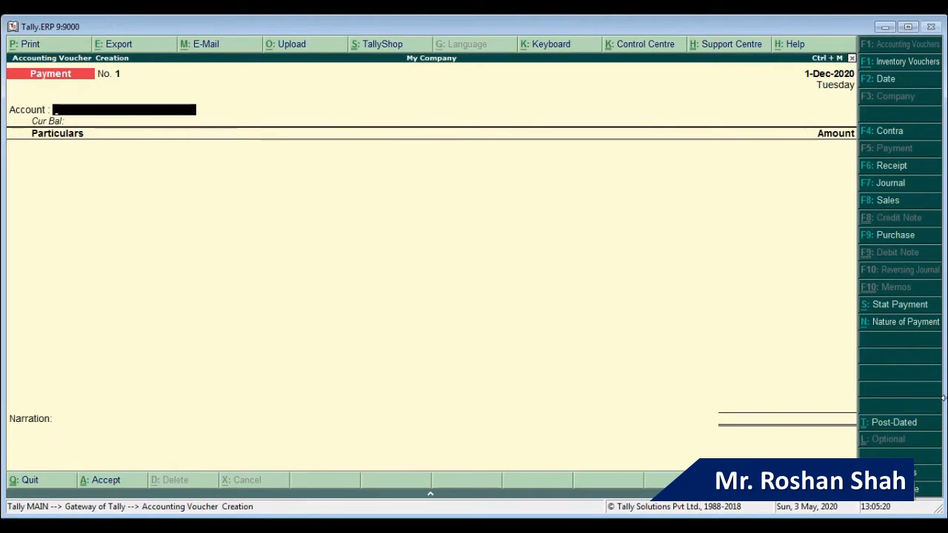
{"action": "key", "text": "F8"}
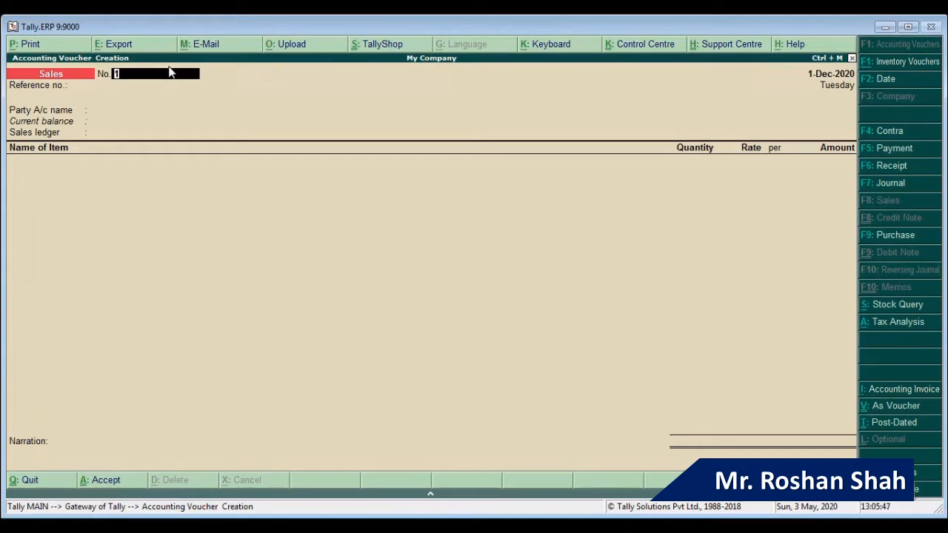
Step: Enter sal/001 as the Sales voucher number
{"action": "type", "text": "sa"}
{"action": "key", "text": "BackSpace"}
{"action": "key", "text": "BackSpace"}
{"action": "type", "text": "sal/001"}
{"action": "key", "text": "Return"}
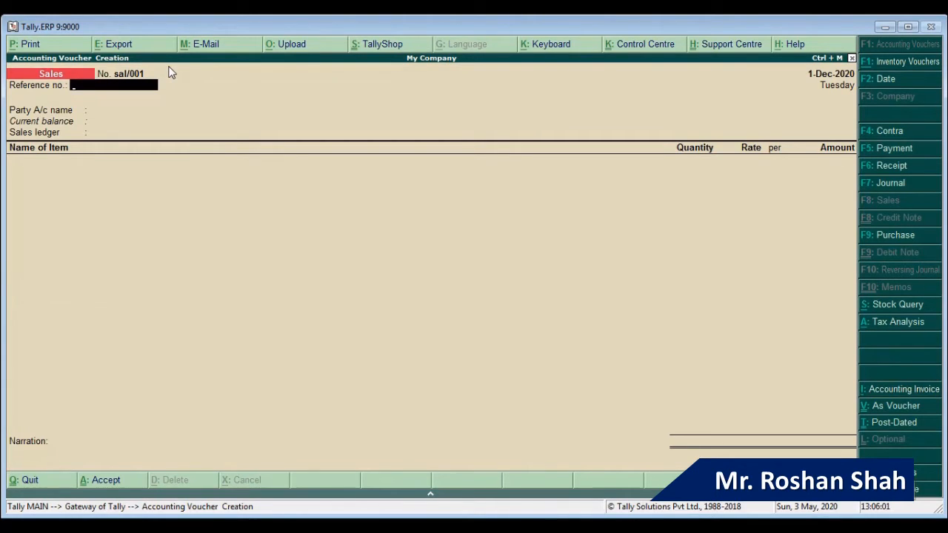
Step: Change the voucher date to 2-Jul-2020
{"action": "key", "text": "F2"}
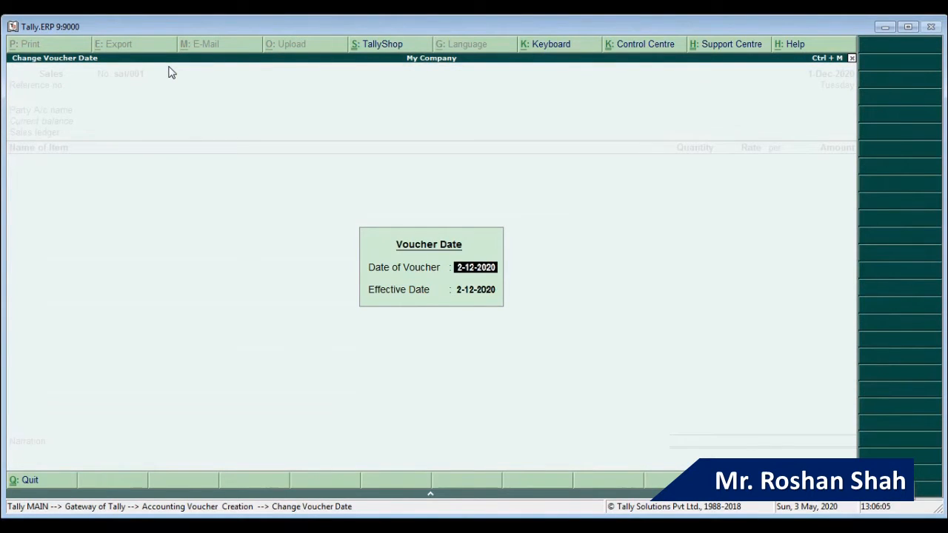
{"action": "type", "text": "2.7"}
{"action": "key", "text": "Return"}
{"action": "key", "text": "Return"}
{"action": "key", "text": "F2"}
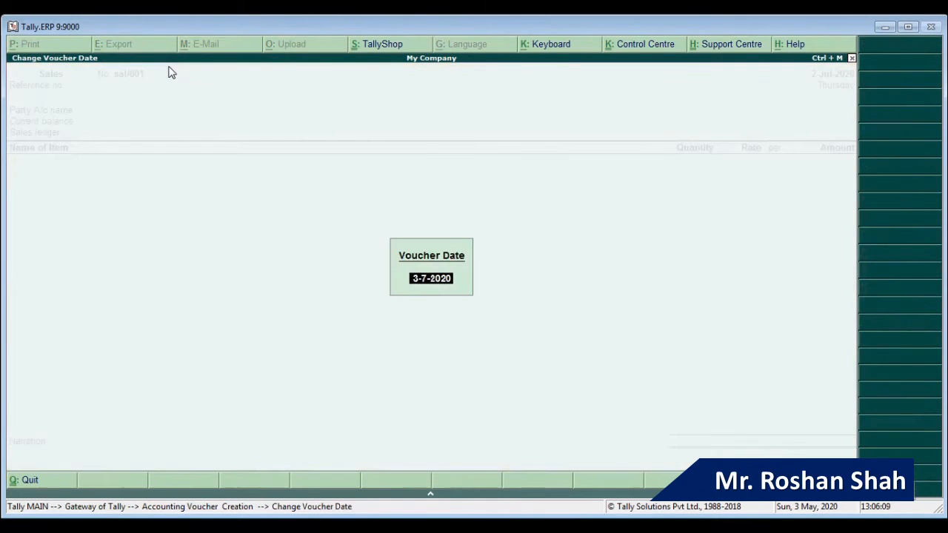
{"action": "type", "text": "2.7"}
{"action": "key", "text": "Return"}
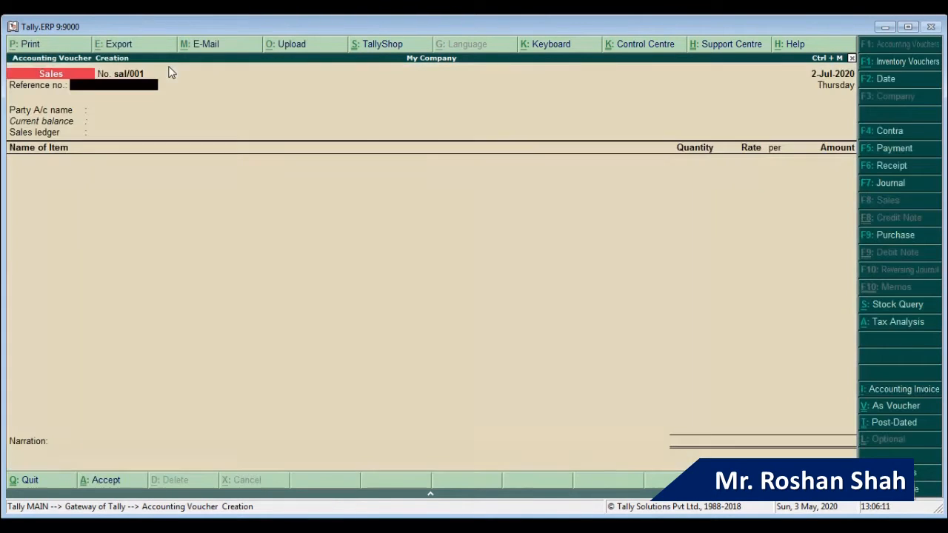
{"action": "key", "text": "Return"}
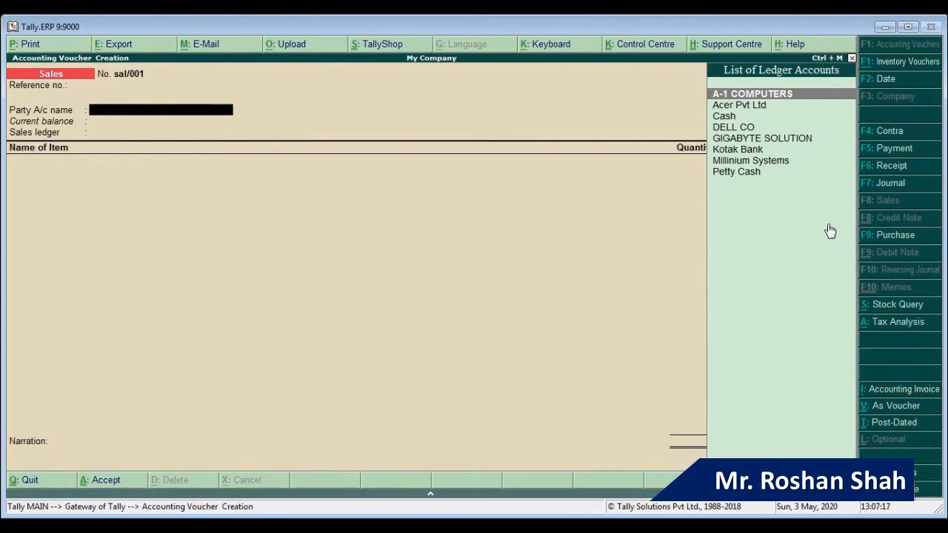
Step: Select Millinium Systems as the party account and accept the party details
{"action": "type", "text": "Mil"}
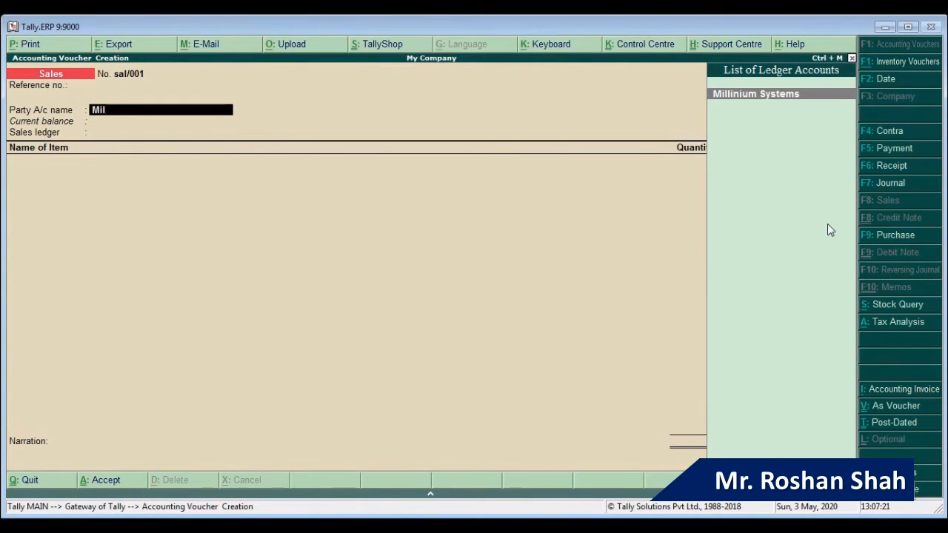
{"action": "key", "text": "Return"}
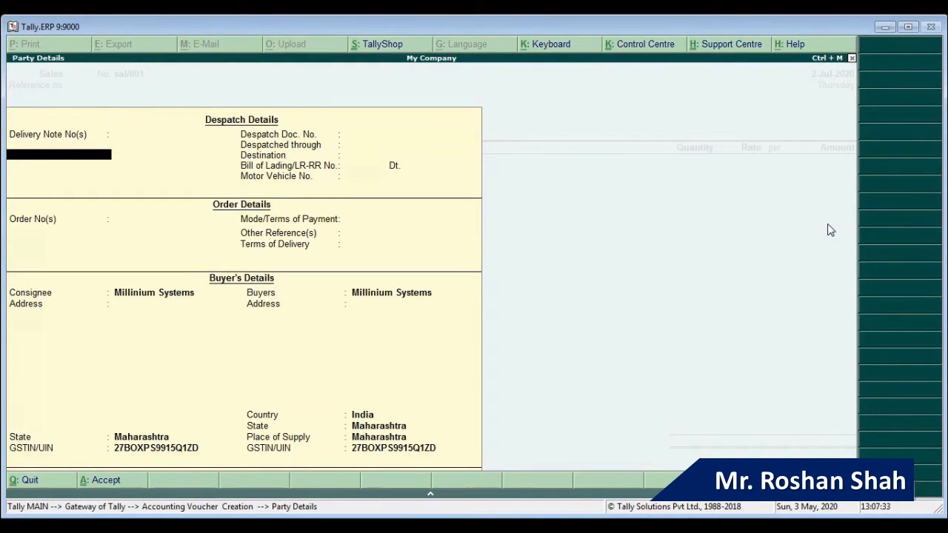
{"action": "key", "text": "Return"}
{"action": "key", "text": "Return"}
{"action": "key", "text": "Return"}
{"action": "key", "text": "Return"}
{"action": "key", "text": "Return"}
{"action": "key", "text": "Return"}
{"action": "key", "text": "Return"}
{"action": "key", "text": "Return"}
{"action": "key", "text": "Return"}
{"action": "key", "text": "Return"}
{"action": "key", "text": "Return"}
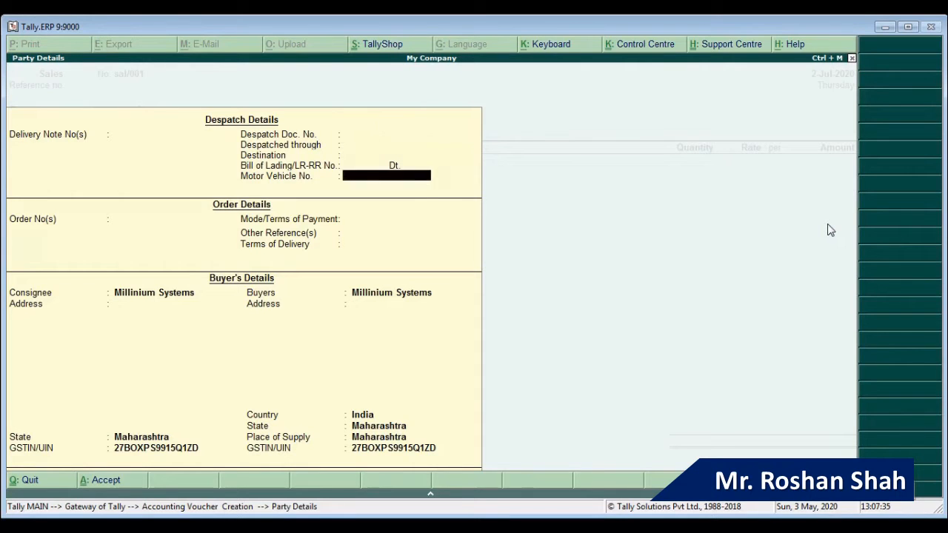
{"action": "key", "text": "Return"}
{"action": "key", "text": "Return"}
{"action": "key", "text": "Return"}
{"action": "key", "text": "Return"}
{"action": "key", "text": "Return"}
{"action": "key", "text": "Return"}
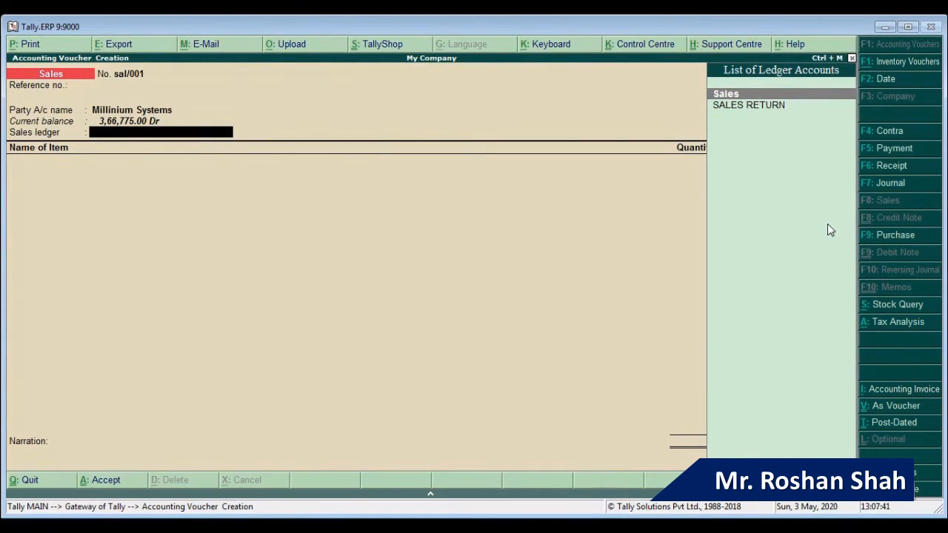
Step: Use the Sales Taxable ledger and add 12 pcs of Gigabyte Mother Baord at 8,200.00
{"action": "key", "text": "Return"}
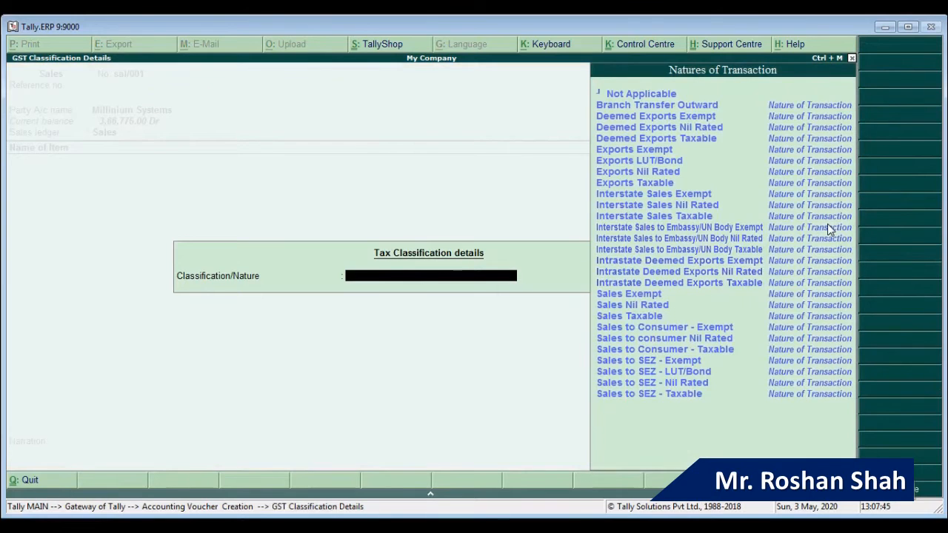
{"action": "type", "text": "Sa"}
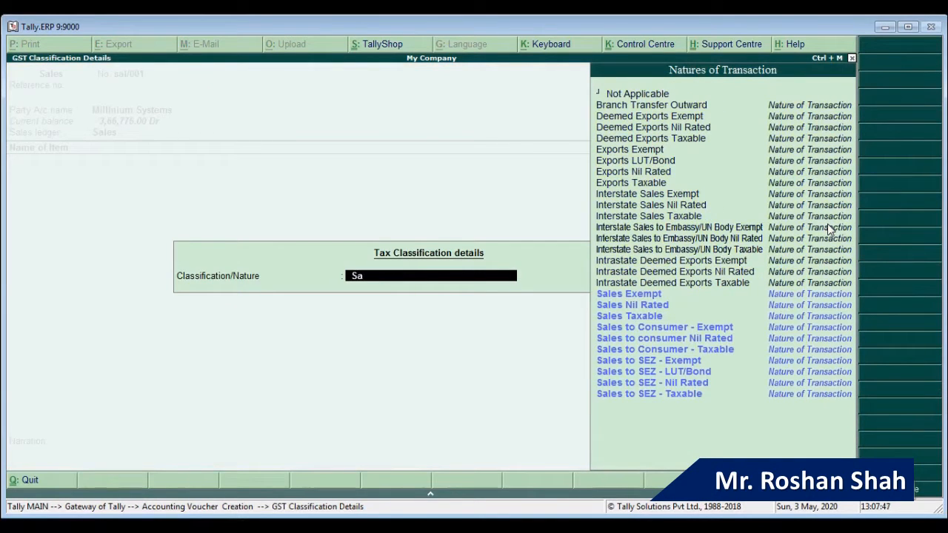
{"action": "key", "text": "Up"}
{"action": "key", "text": "Up"}
{"action": "key", "text": "Up"}
{"action": "key", "text": "Up"}
{"action": "key", "text": "Up"}
{"action": "key", "text": "Up"}
{"action": "key", "text": "Up"}
{"action": "key", "text": "Up"}
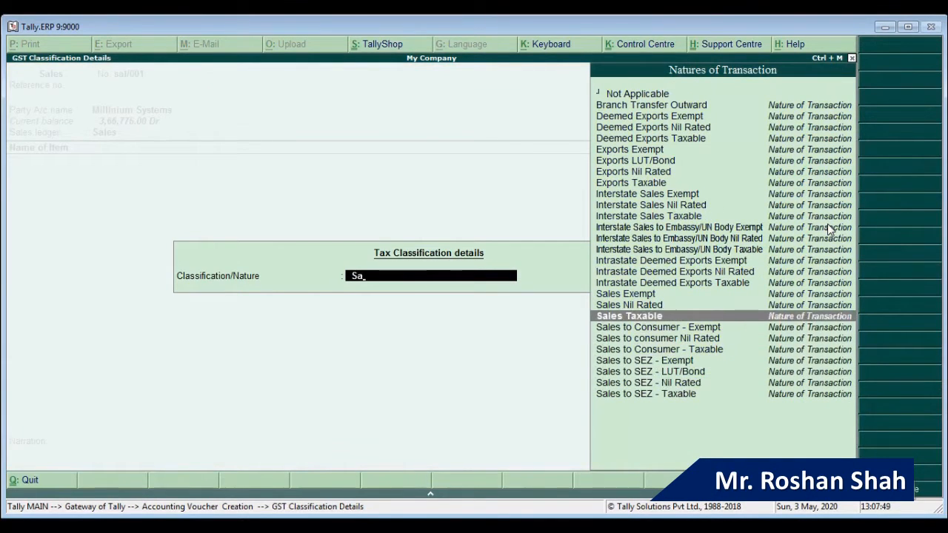
{"action": "key", "text": "Return"}
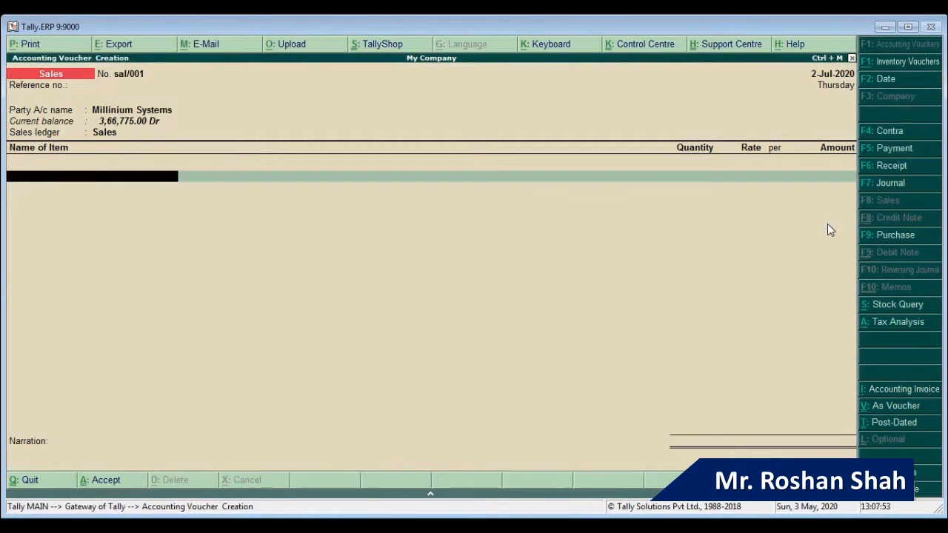
{"action": "type", "text": "Gi"}
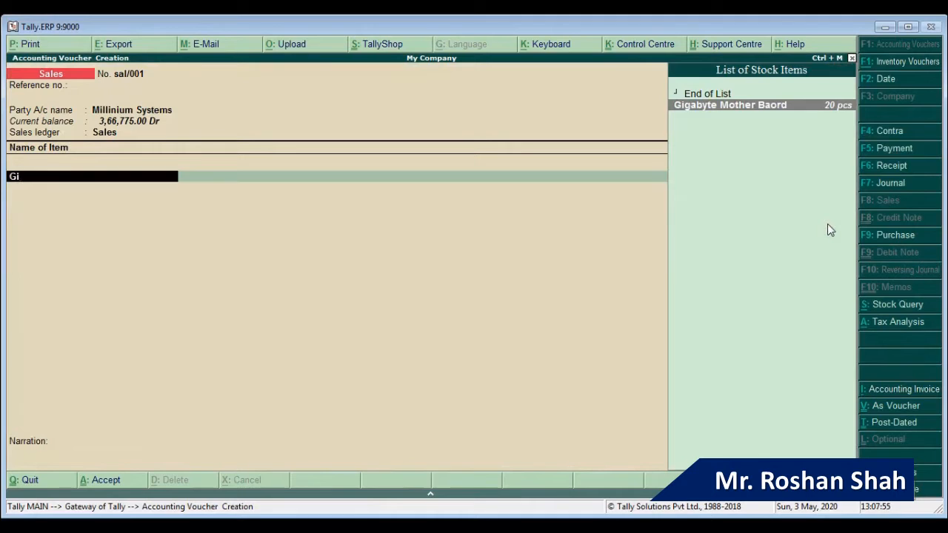
{"action": "key", "text": "Return"}
{"action": "type", "text": "12"}
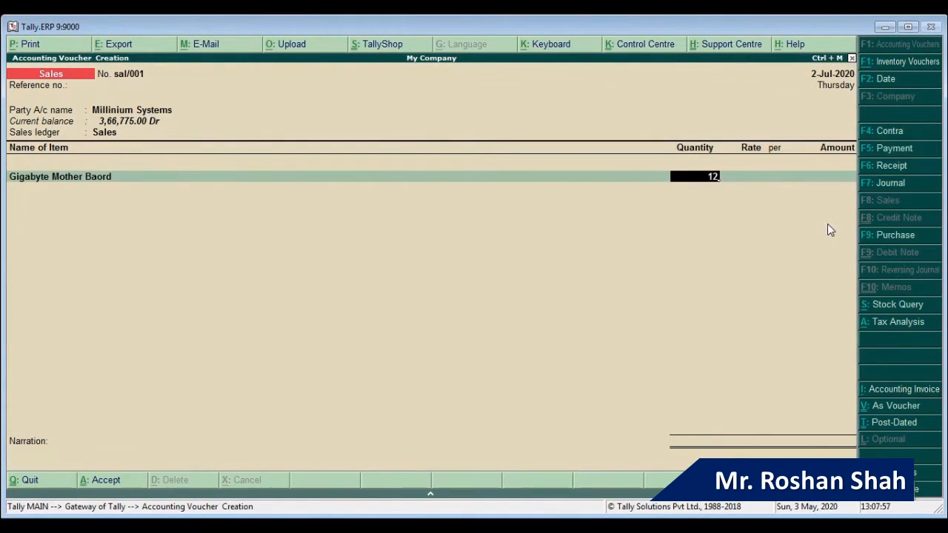
{"action": "key", "text": "Return"}
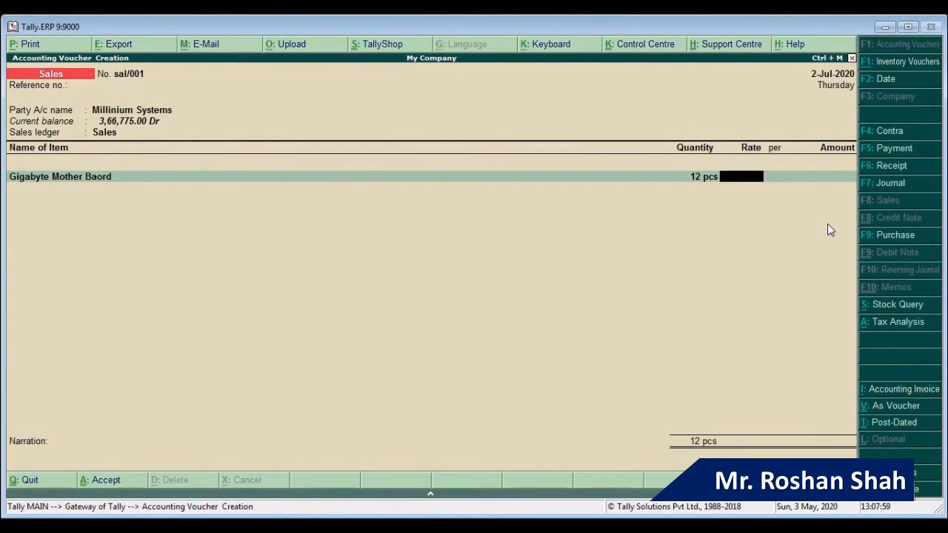
{"action": "type", "text": "8200"}
{"action": "key", "text": "Return"}
{"action": "key", "text": "Return"}
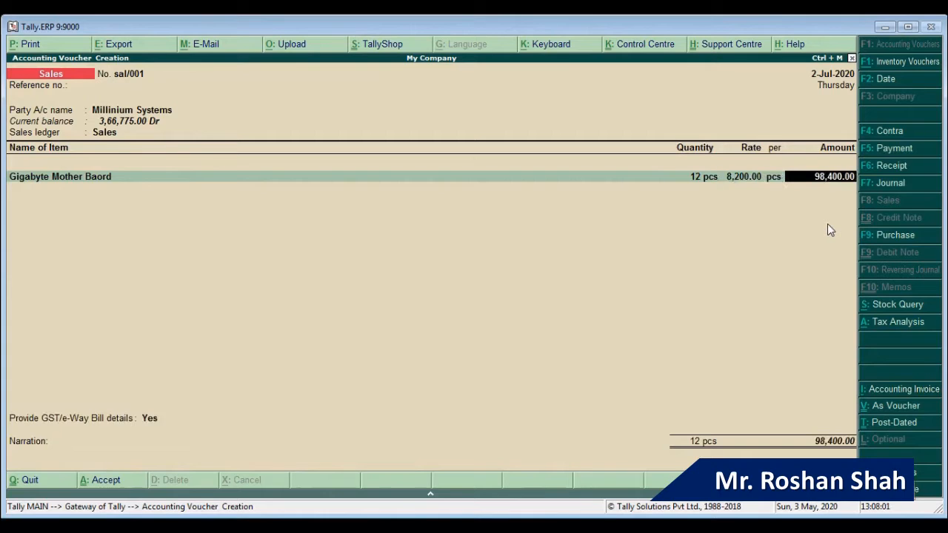
{"action": "key", "text": "Return"}
{"action": "key", "text": "Return"}
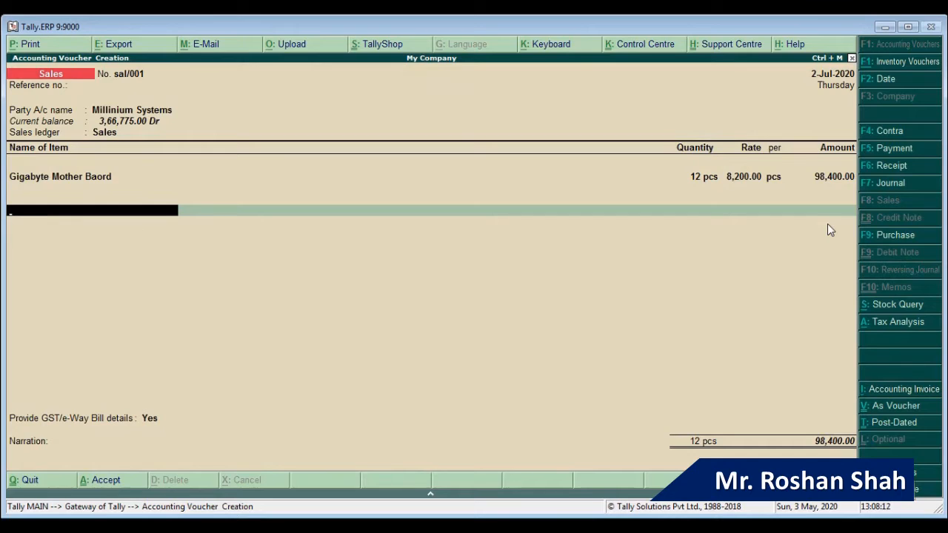
Step: Add CGST at 8,856.00 and the SGST ledger below the item
{"action": "type", "text": "cg"}
{"action": "key", "text": "Return"}
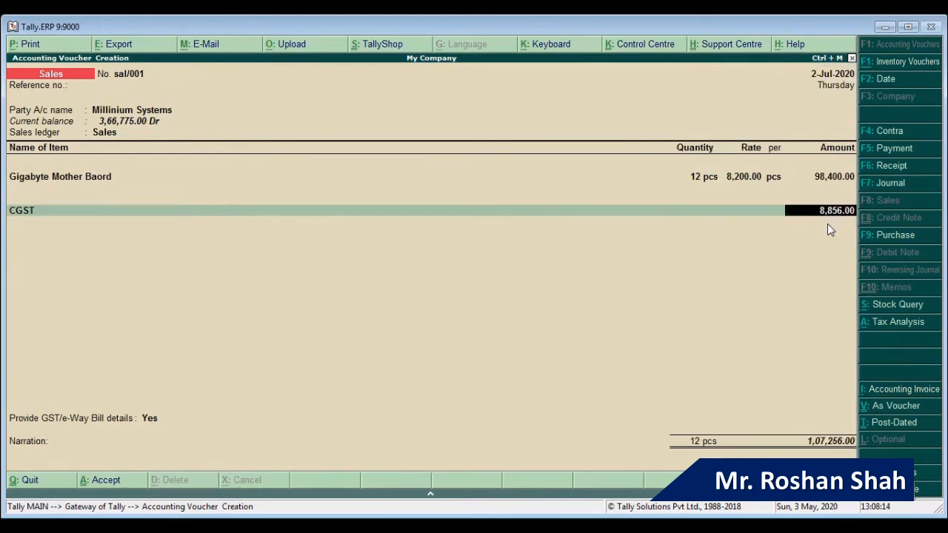
{"action": "key", "text": "Return"}
{"action": "type", "text": "sg"}
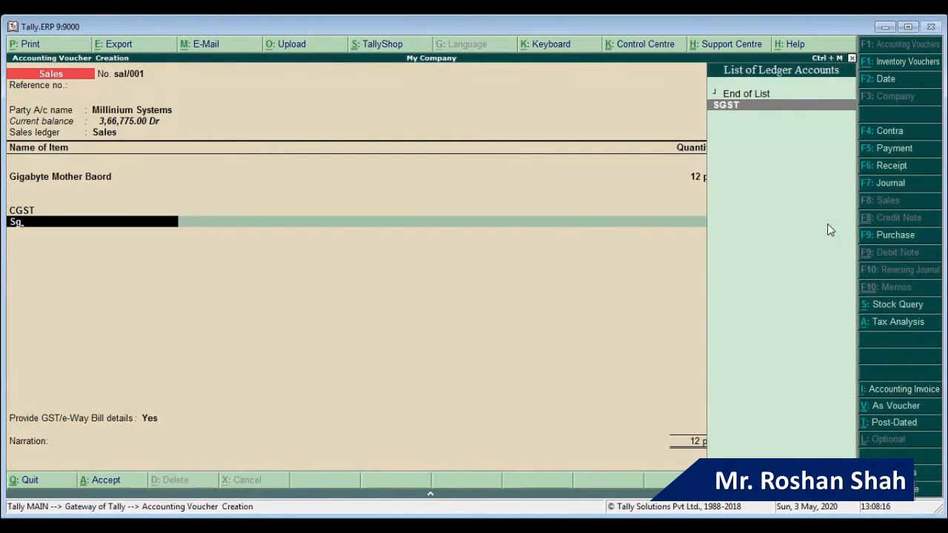
{"action": "key", "text": "Return"}
{"action": "key", "text": "Return"}
{"action": "key", "text": "Return"}
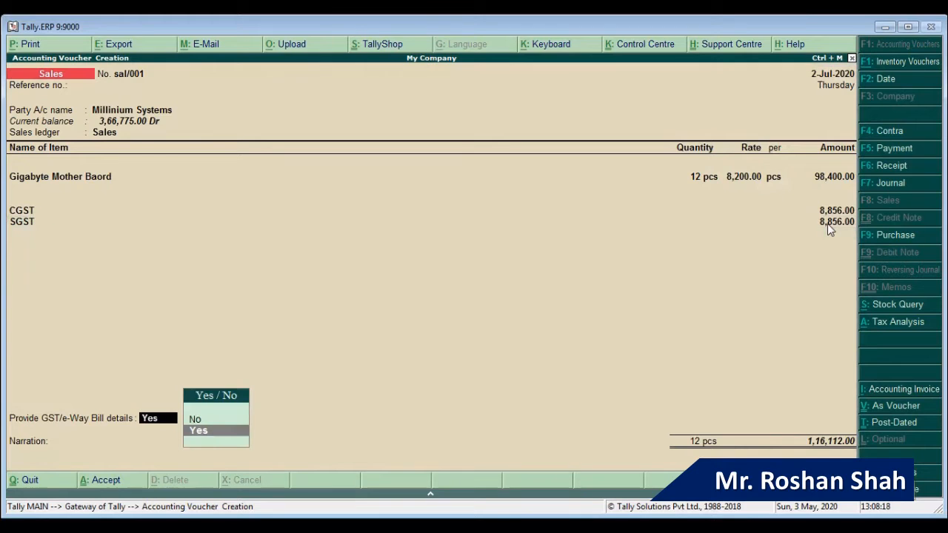
Step: Answer Yes to GST/e-Way Bill details and accept the statutory details form
{"action": "key", "text": "Up"}
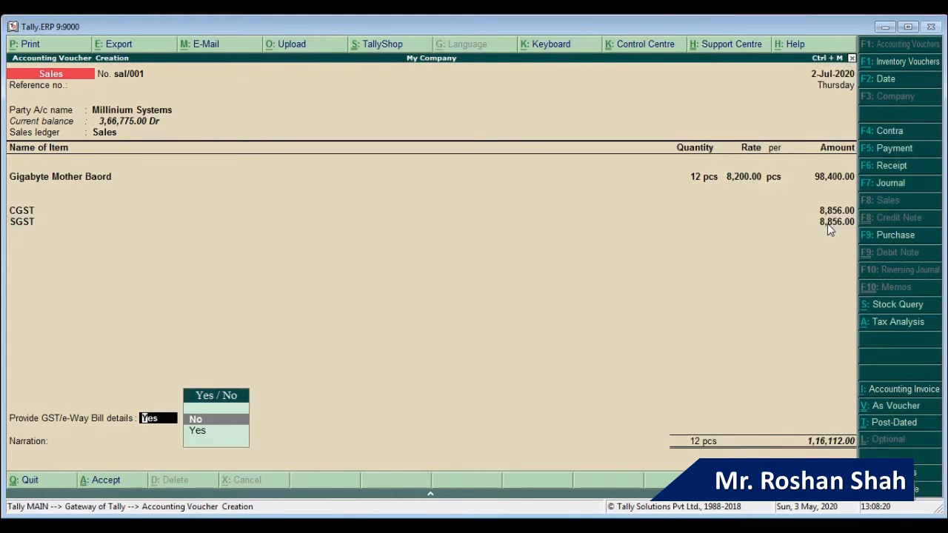
{"action": "key", "text": "Down"}
{"action": "key", "text": "Return"}
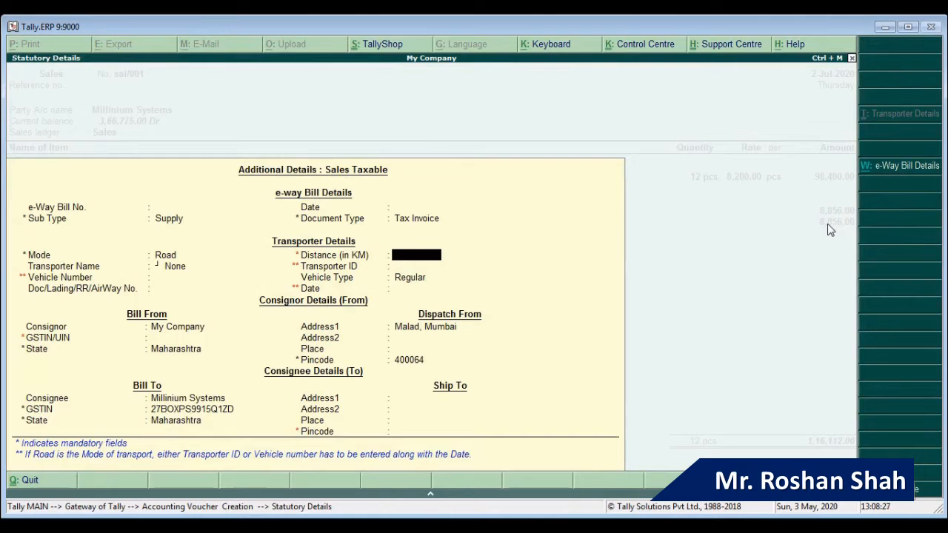
{"action": "key", "text": "Return"}
{"action": "key", "text": "Return"}
{"action": "key", "text": "Return"}
{"action": "key", "text": "Return"}
{"action": "key", "text": "Return"}
{"action": "key", "text": "Return"}
{"action": "key", "text": "Return"}
{"action": "key", "text": "Return"}
{"action": "key", "text": "Return"}
{"action": "key", "text": "Return"}
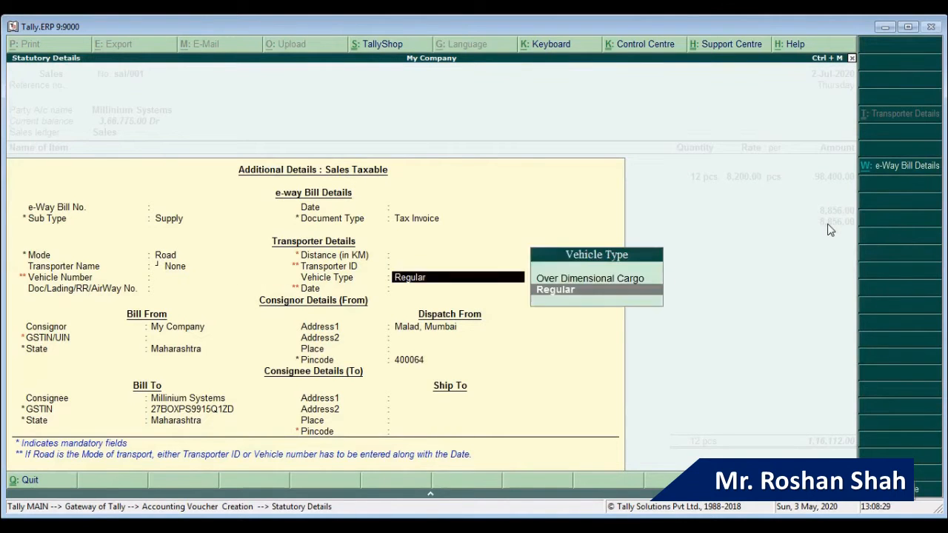
{"action": "key", "text": "Return"}
{"action": "key", "text": "Return"}
{"action": "key", "text": "Return"}
{"action": "key", "text": "Return"}
{"action": "key", "text": "Return"}
{"action": "key", "text": "Return"}
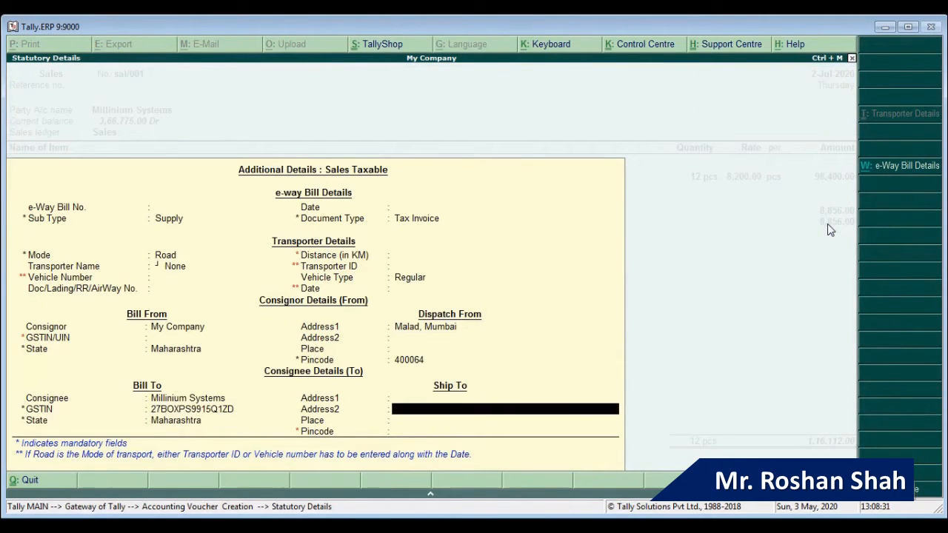
Step: Record new bill reference sal/001 for 1,16,112.00 Dr and save the invoice
{"action": "key", "text": "Return"}
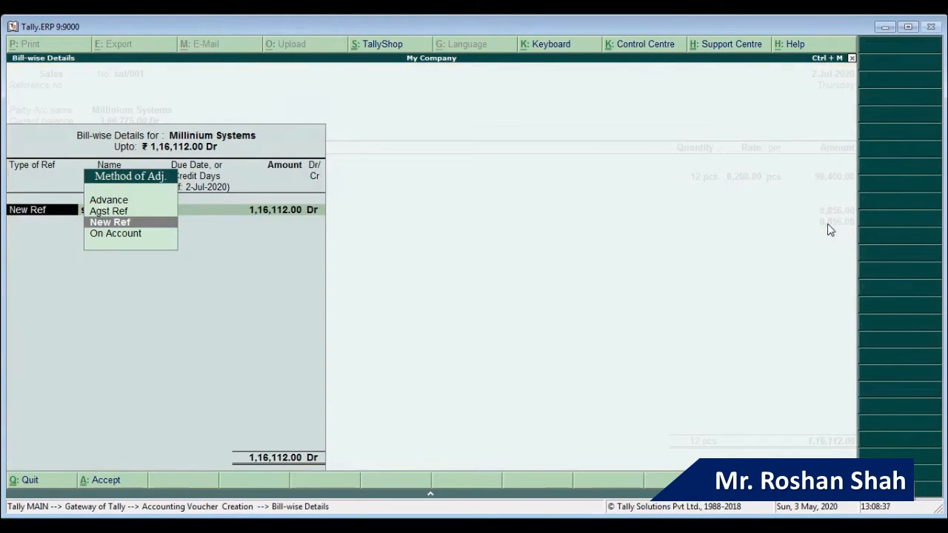
{"action": "key", "text": "Return"}
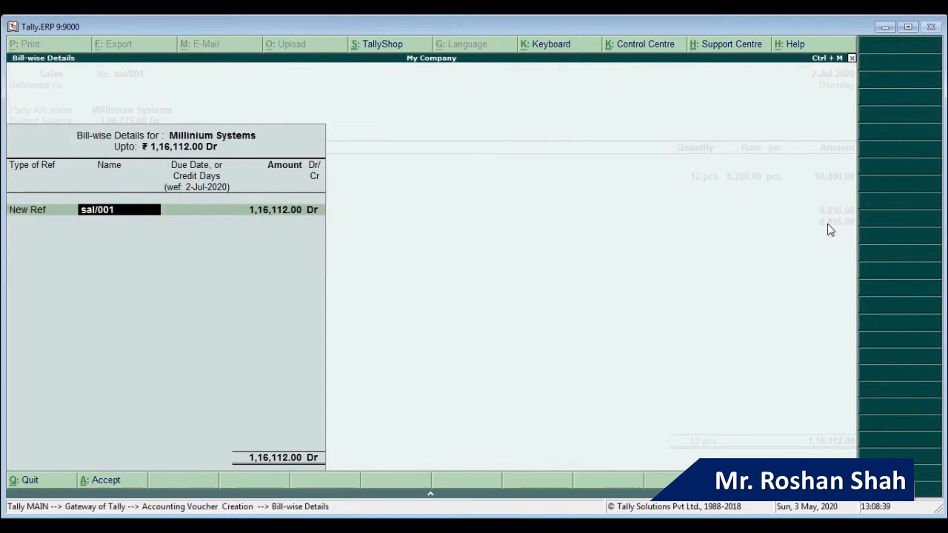
{"action": "key", "text": "Return"}
{"action": "key", "text": "Return"}
{"action": "key", "text": "Return"}
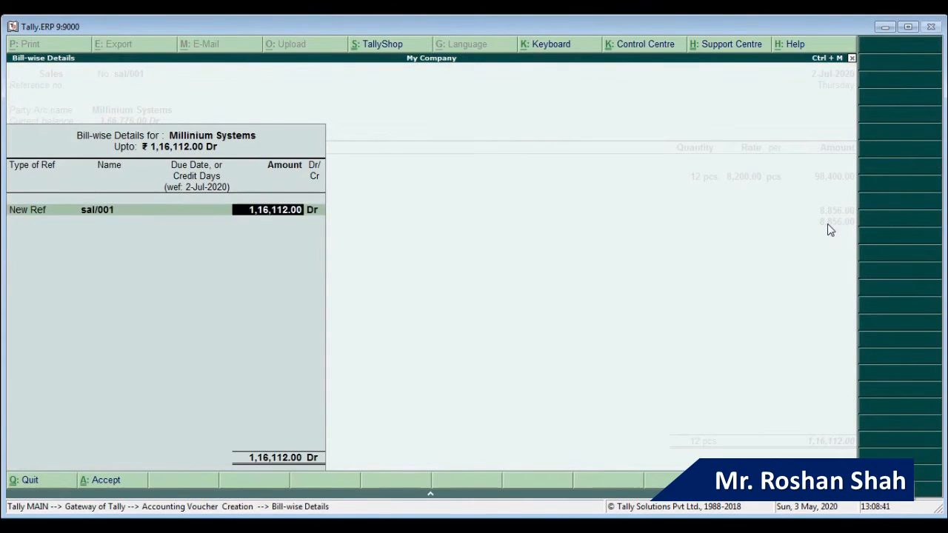
{"action": "key", "text": "Return"}
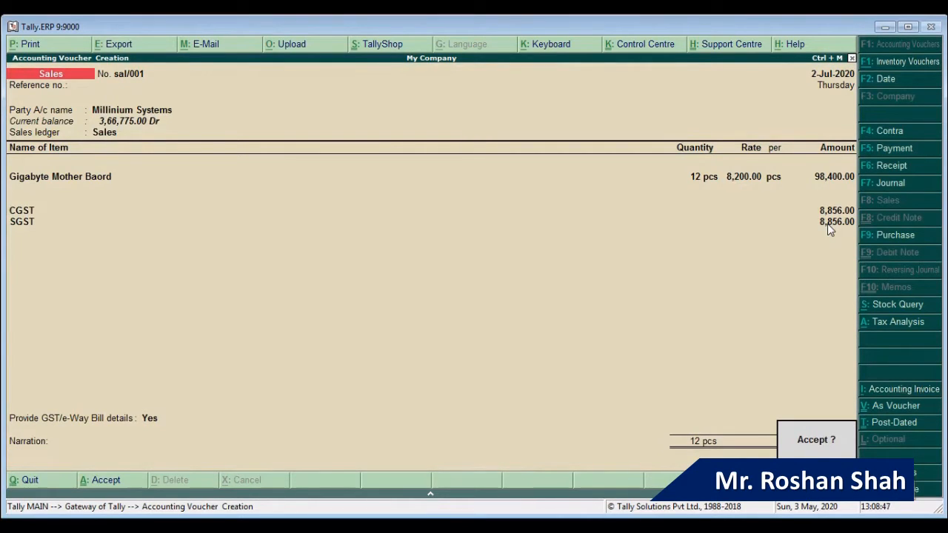
{"action": "key", "text": "Return"}
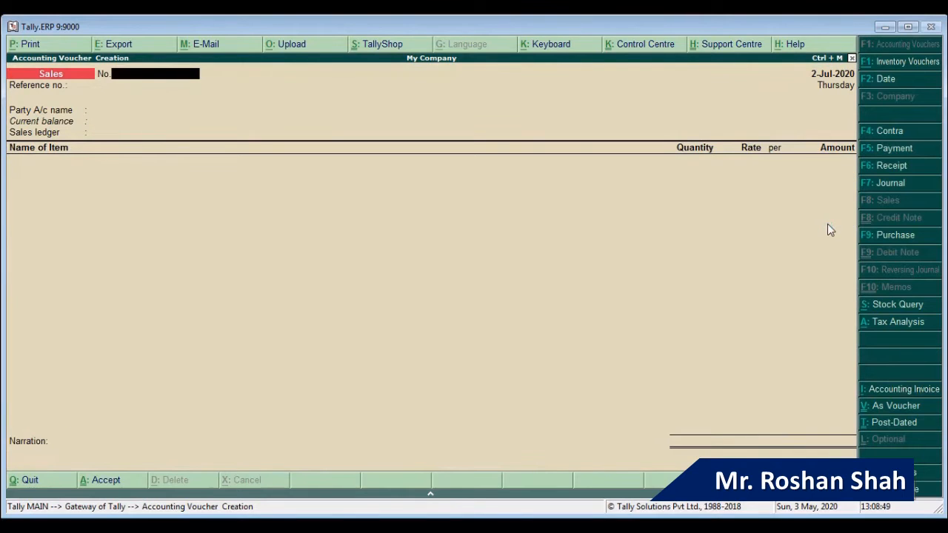
Step: Open the Sales Register from Display > Account Books
{"action": "key", "text": "Escape"}
{"action": "key", "text": "Escape"}
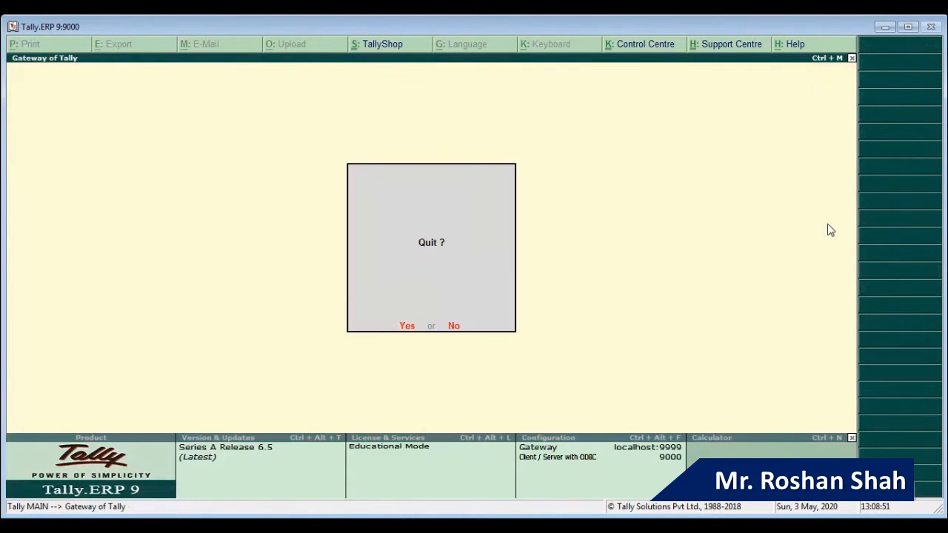
{"action": "key", "text": "Escape"}
{"action": "key", "text": "Down"}
{"action": "key", "text": "Down"}
{"action": "key", "text": "Down"}
{"action": "key", "text": "Down"}
{"action": "key", "text": "Down"}
{"action": "key", "text": "Down"}
{"action": "key", "text": "Down"}
{"action": "key", "text": "Down"}
{"action": "key", "text": "Down"}
{"action": "key", "text": "Down"}
{"action": "key", "text": "Down"}
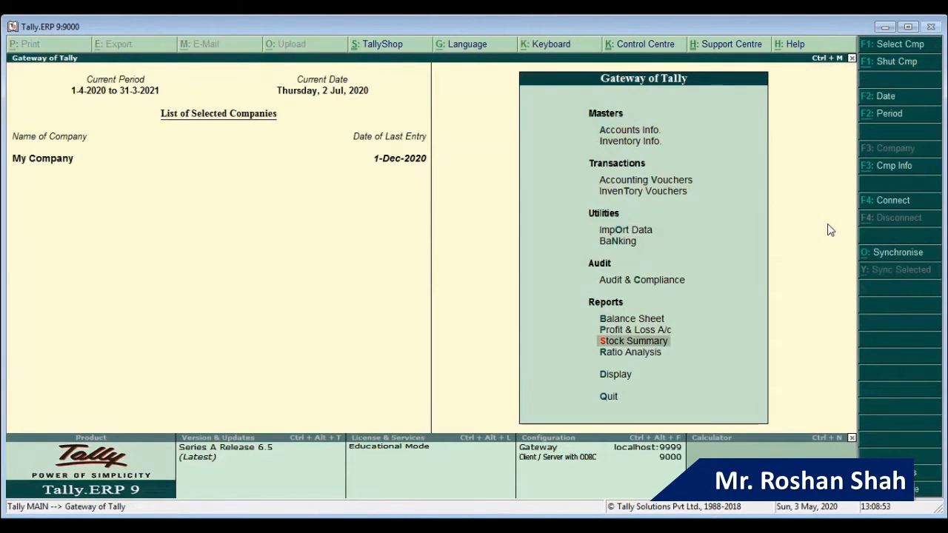
{"action": "key", "text": "Return"}
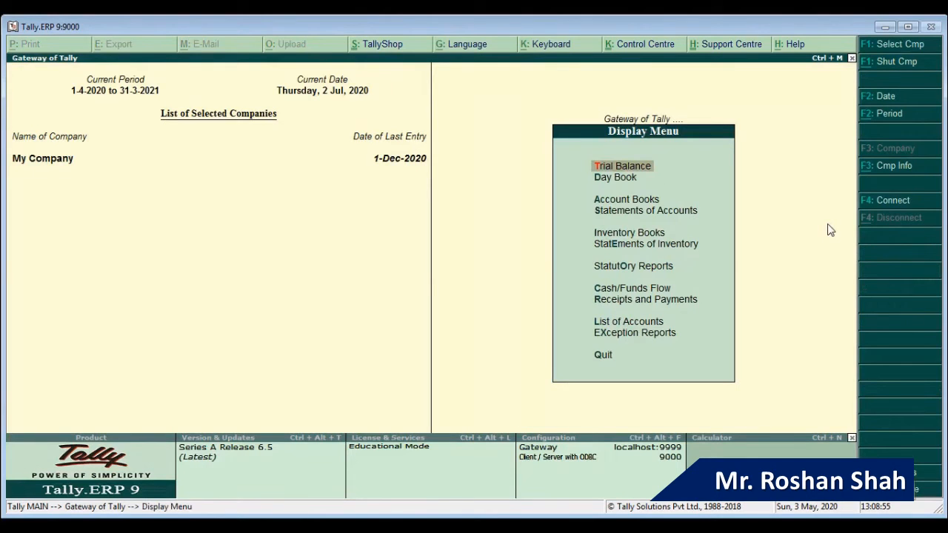
{"action": "key", "text": "Down"}
{"action": "key", "text": "Down"}
{"action": "key", "text": "Down"}
{"action": "key", "text": "Down"}
{"action": "key", "text": "Down"}
{"action": "key", "text": "Down"}
{"action": "key", "text": "Up"}
{"action": "key", "text": "Up"}
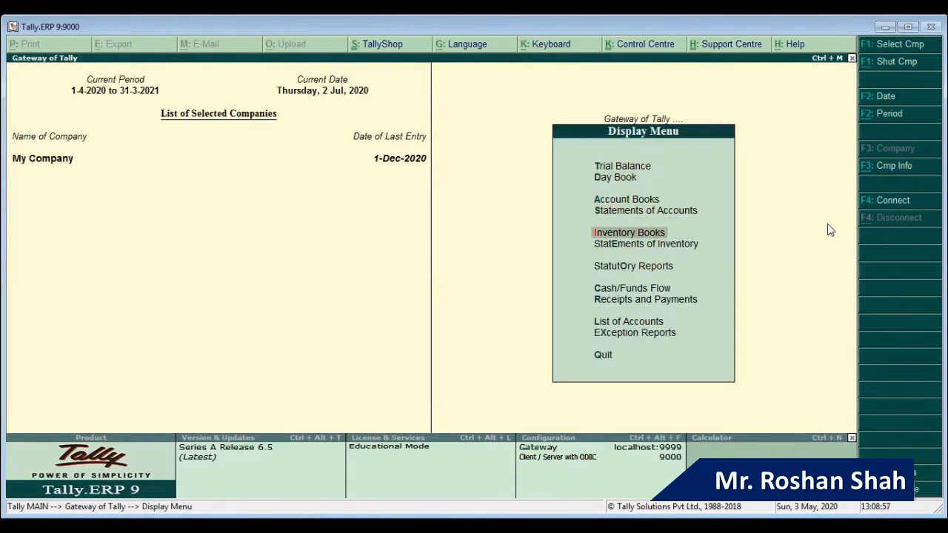
{"action": "key", "text": "Up"}
{"action": "key", "text": "Return"}
{"action": "key", "text": "Escape"}
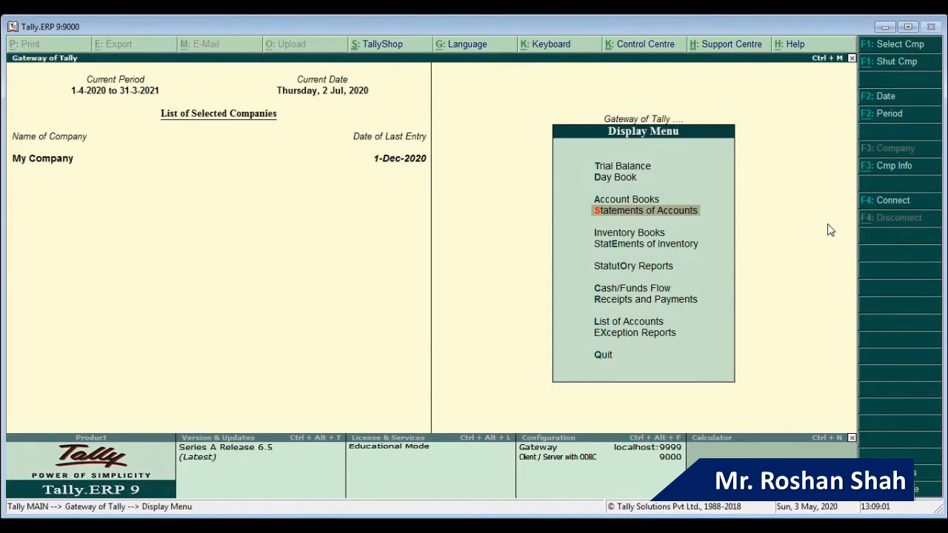
{"action": "key", "text": "Up"}
{"action": "key", "text": "Return"}
{"action": "key", "text": "Down"}
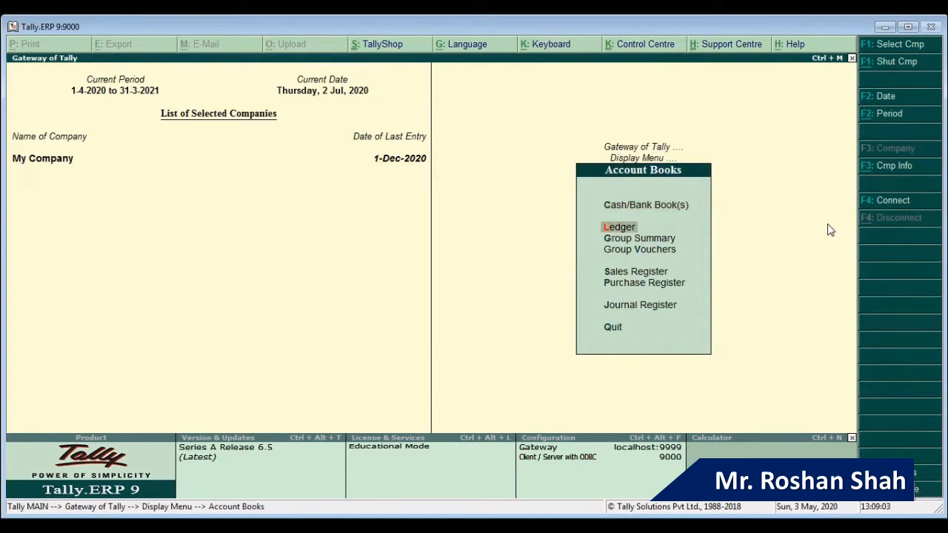
{"action": "key", "text": "Down"}
{"action": "key", "text": "Down"}
{"action": "key", "text": "Down"}
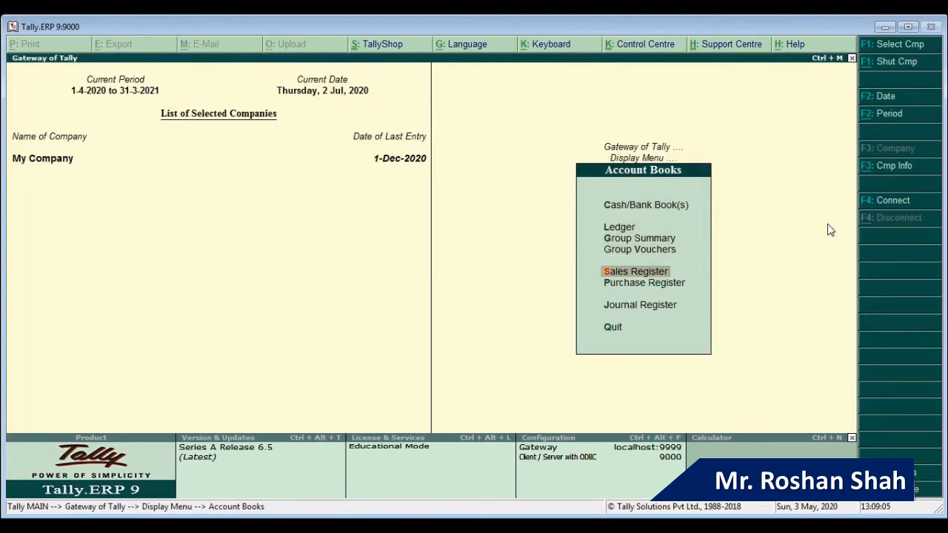
{"action": "key", "text": "Return"}
Step: Open July's sales voucher register listing sal/001 for Millinium Systems at 1,16,112.00
{"action": "key", "text": "Up"}
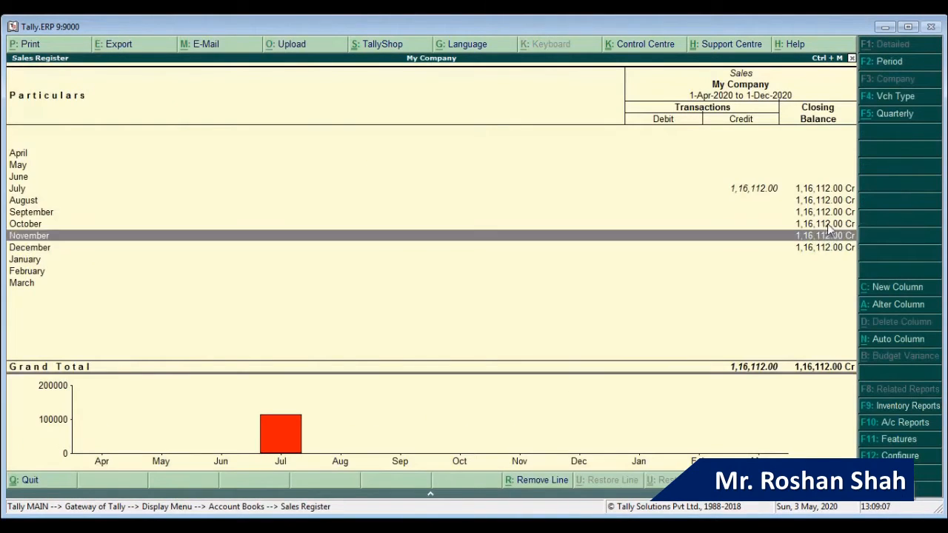
{"action": "key", "text": "Up"}
{"action": "key", "text": "Up"}
{"action": "key", "text": "Up"}
{"action": "key", "text": "Up"}
{"action": "key", "text": "Down"}
{"action": "key", "text": "Up"}
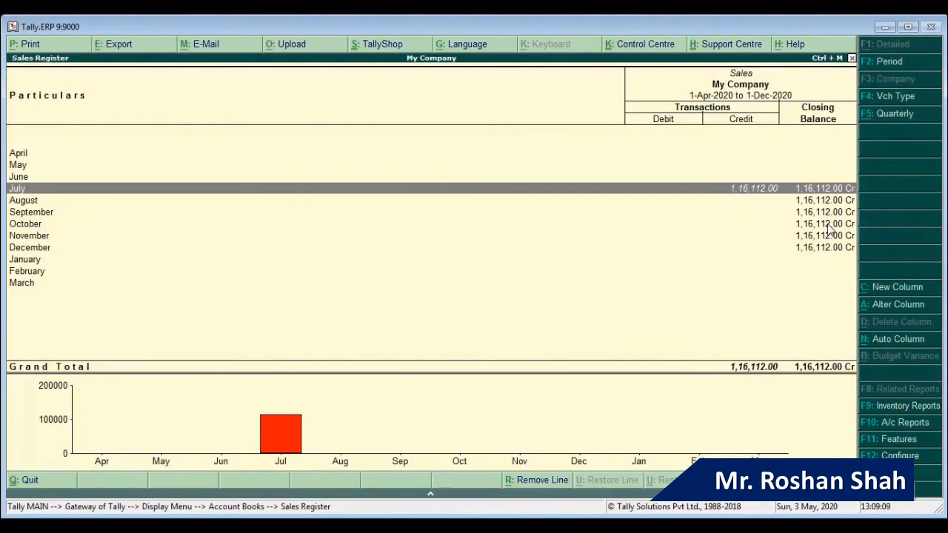
{"action": "key", "text": "Return"}
{"action": "key", "text": "Return"}
{"action": "key", "text": "Escape"}
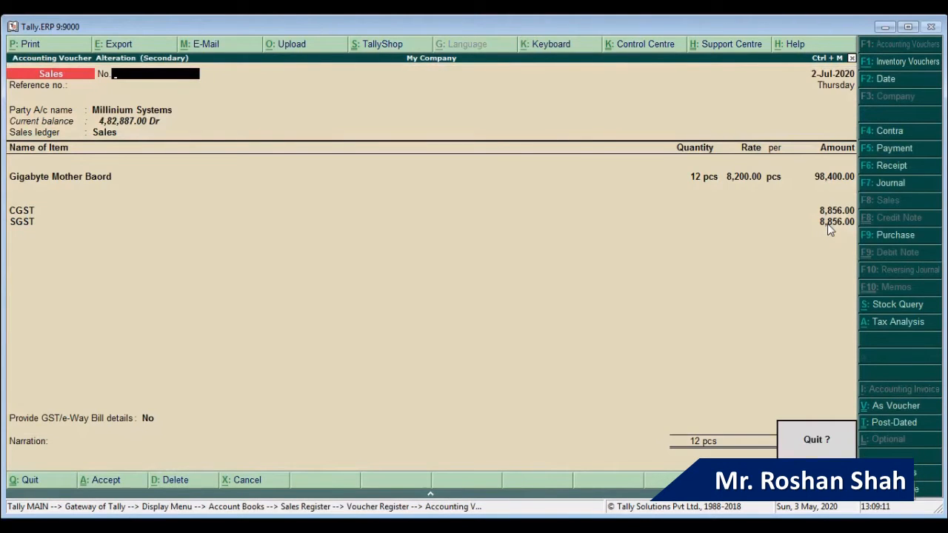
{"action": "key", "text": "Return"}
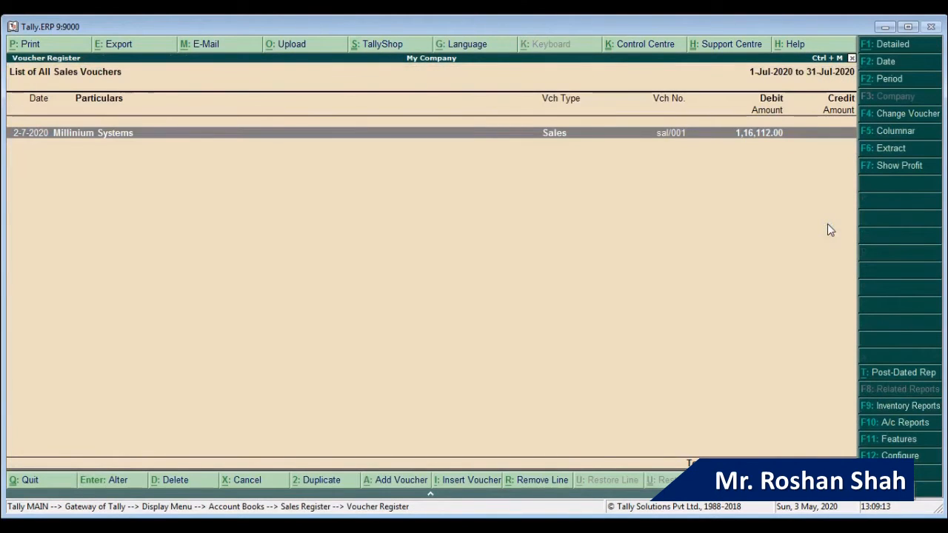
Step: Review voucher sal/001 without printing, then return to Accounting Vouchers for a new Sales entry
{"action": "key", "text": "Return"}
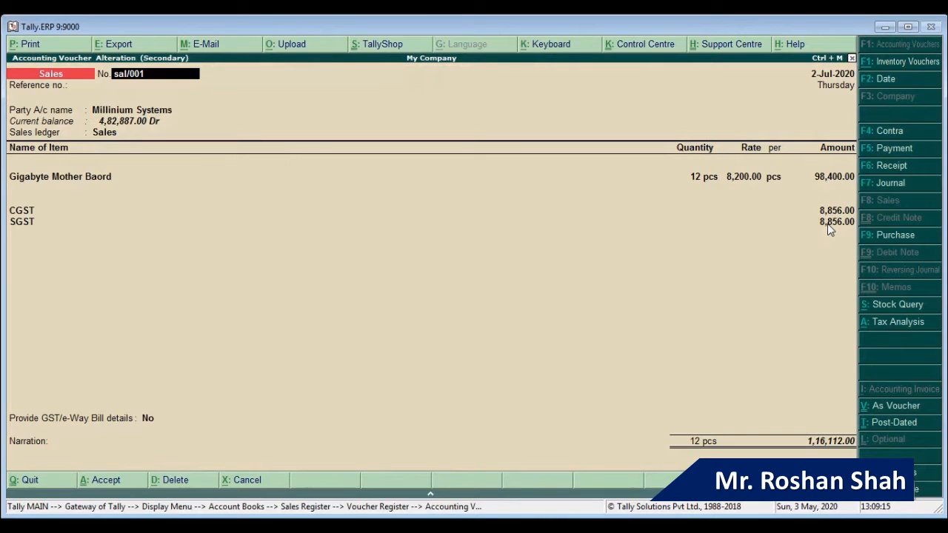
{"action": "left_click", "coordinate": [30, 46]}
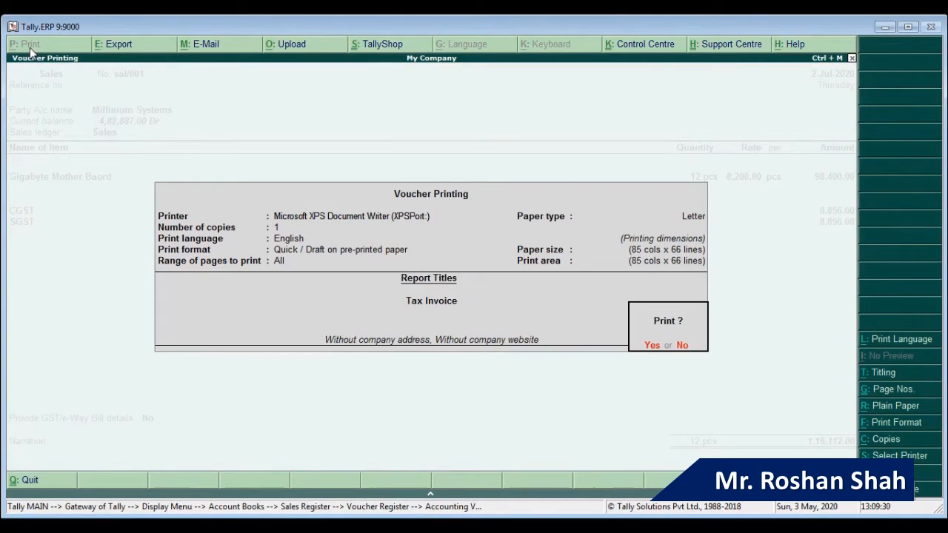
{"action": "key", "text": "Escape"}
{"action": "key", "text": "Escape"}
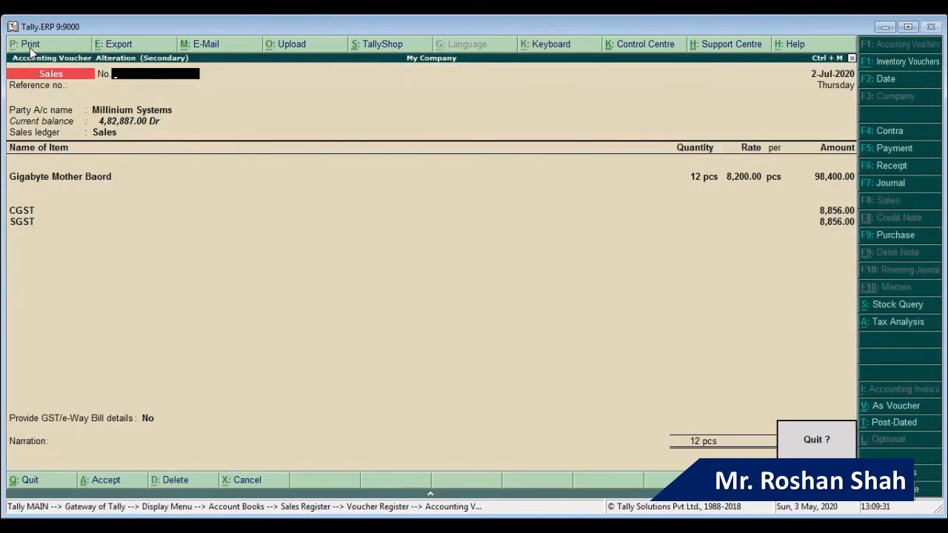
{"action": "key", "text": "Return"}
{"action": "key", "text": "Escape"}
{"action": "key", "text": "Escape"}
{"action": "key", "text": "Escape"}
{"action": "key", "text": "Escape"}
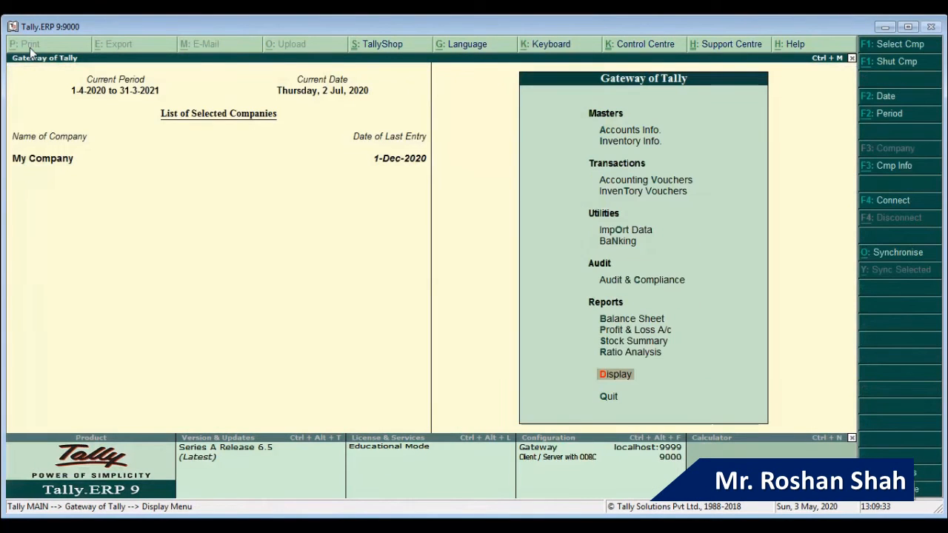
{"action": "key", "text": "Down"}
{"action": "key", "text": "Down"}
{"action": "key", "text": "Down"}
{"action": "key", "text": "Down"}
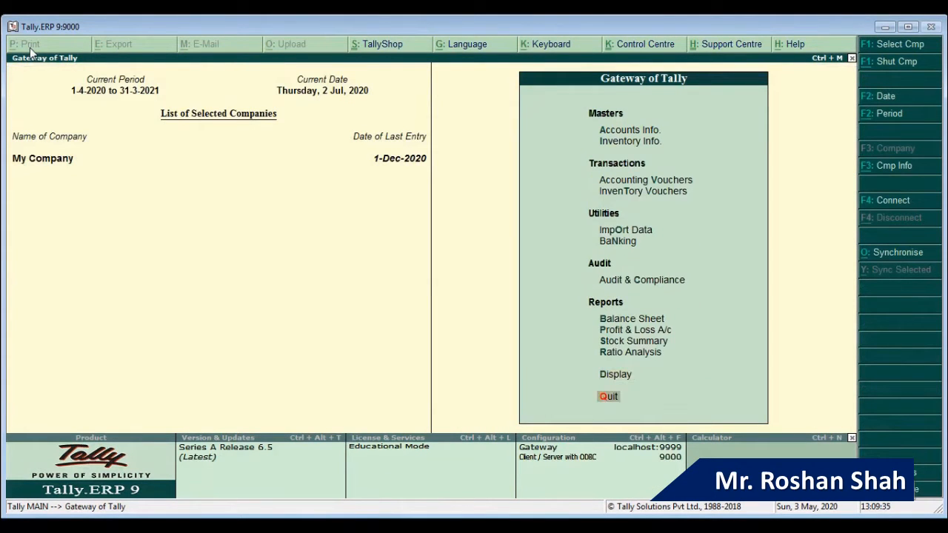
{"action": "key", "text": "Return"}
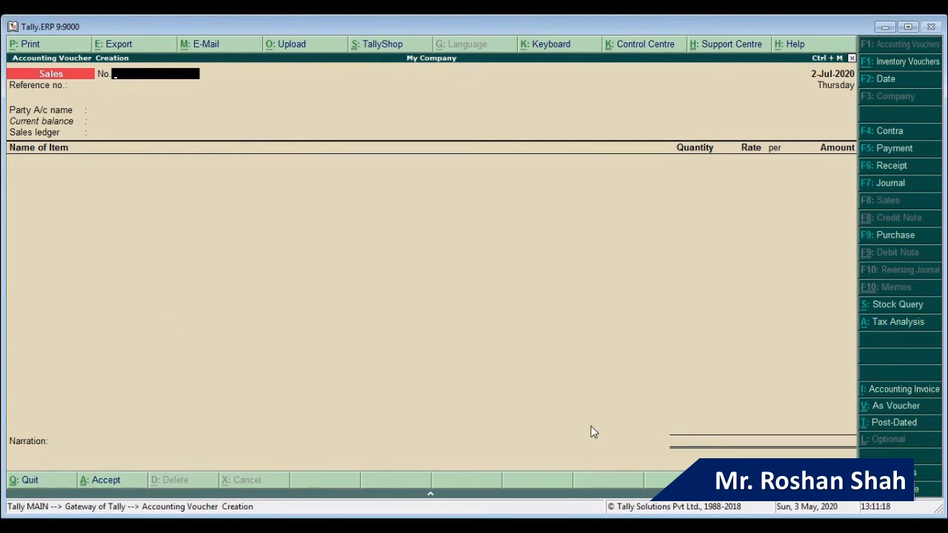
Step: Date the new Sales voucher 2-Dec-2020, number it sal/002, and begin entering the party
{"action": "key", "text": "F2"}
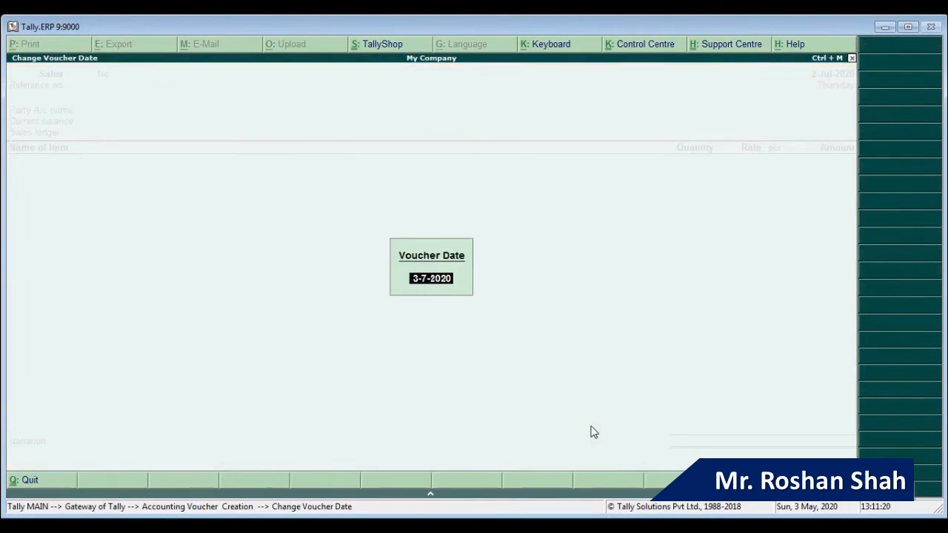
{"action": "type", "text": "2-12"}
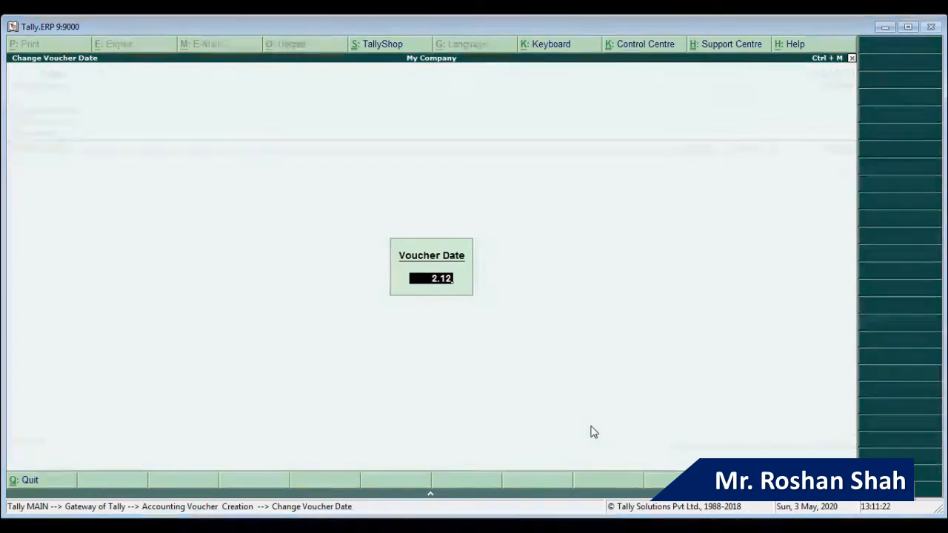
{"action": "key", "text": "Return"}
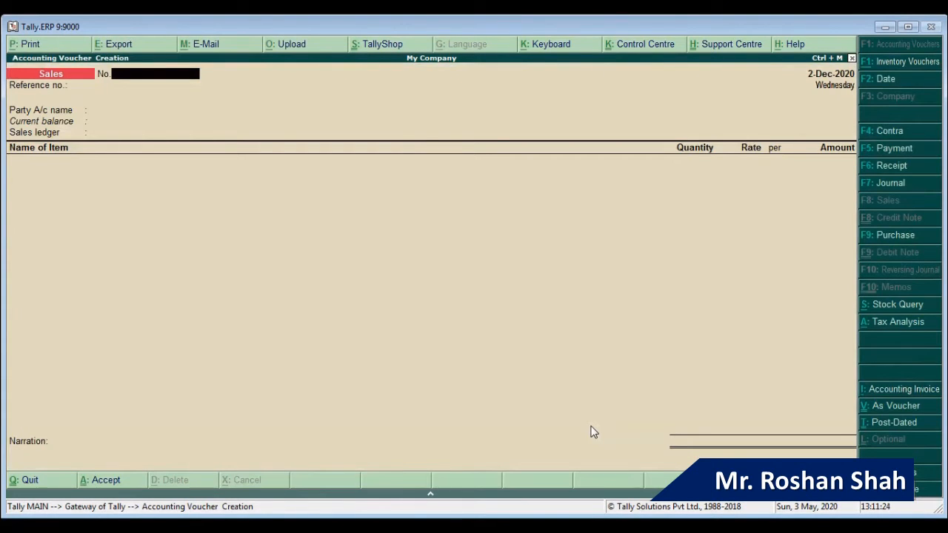
{"action": "type", "text": "sal/002"}
{"action": "key", "text": "Return"}
{"action": "key", "text": "Return"}
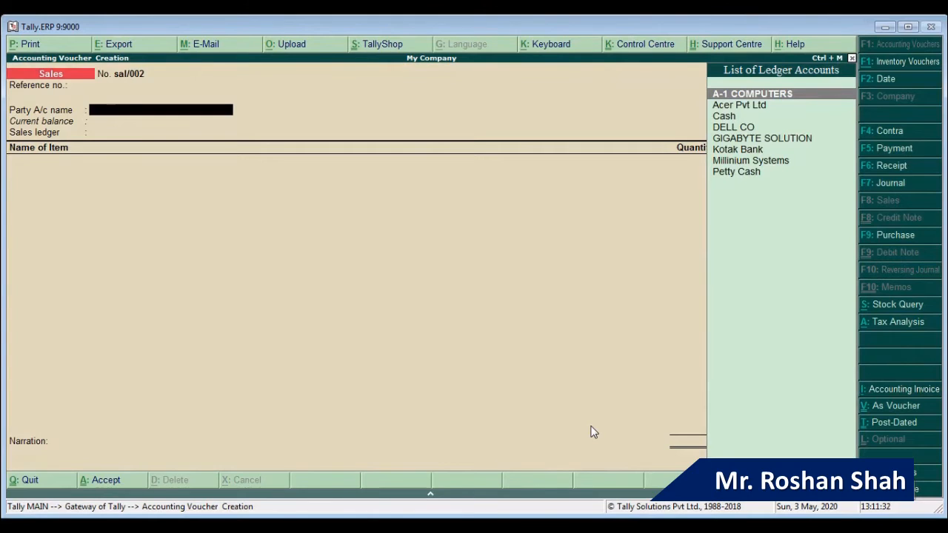
{"action": "type", "text": "Ga"}
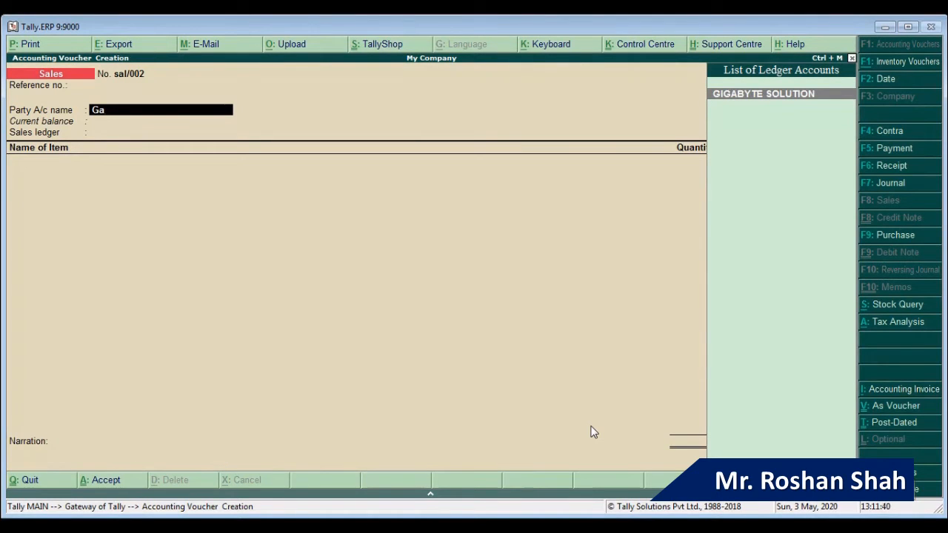
Step: Create a new ledger named Gala Computers under the Sundry Debtors group
{"action": "key", "text": "alt+c"}
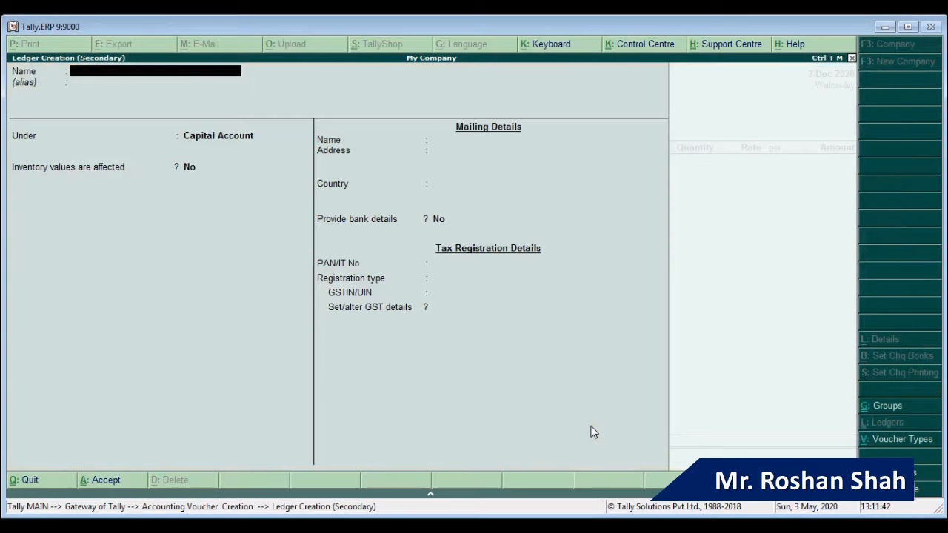
{"action": "type", "text": "Gala Computers"}
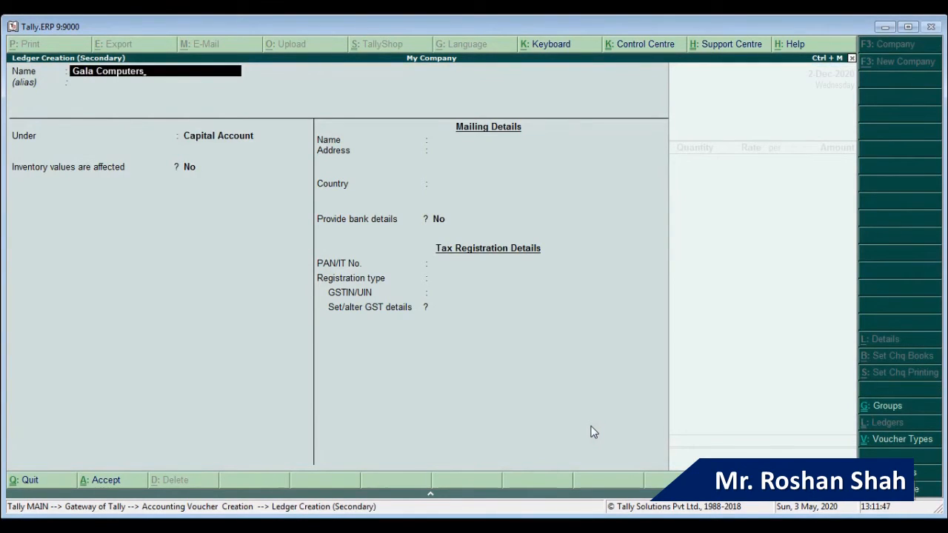
{"action": "key", "text": "Return"}
{"action": "type", "text": "Sun"}
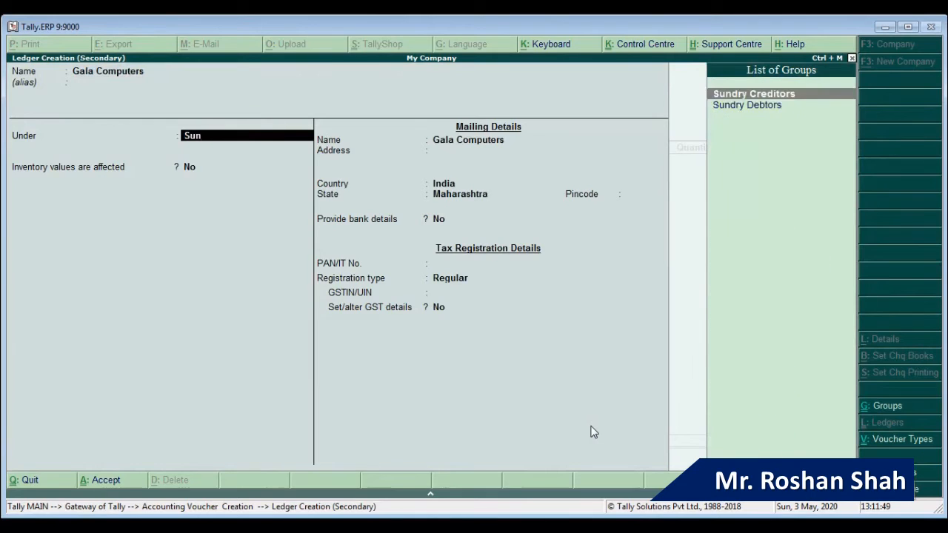
{"action": "key", "text": "Down"}
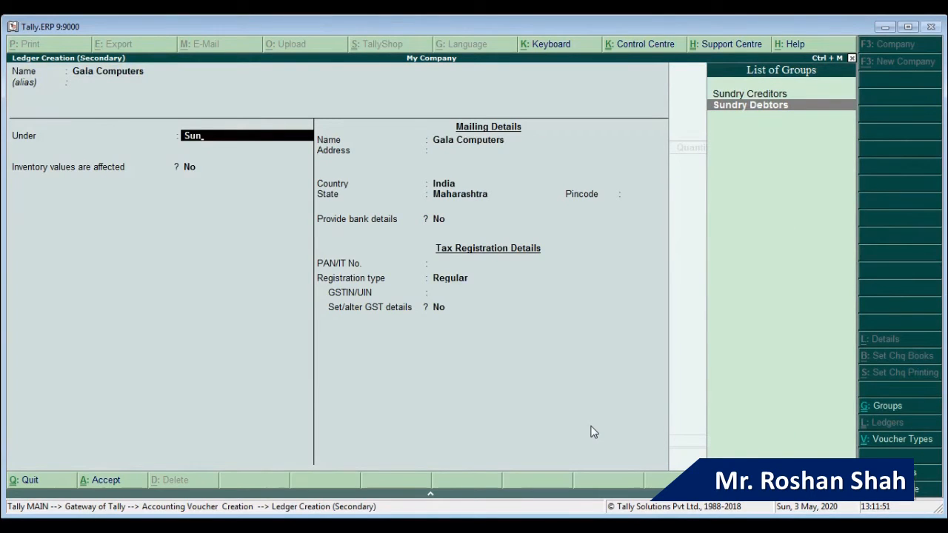
{"action": "key", "text": "Return"}
{"action": "key", "text": "Return"}
{"action": "key", "text": "Return"}
{"action": "key", "text": "Return"}
{"action": "key", "text": "Return"}
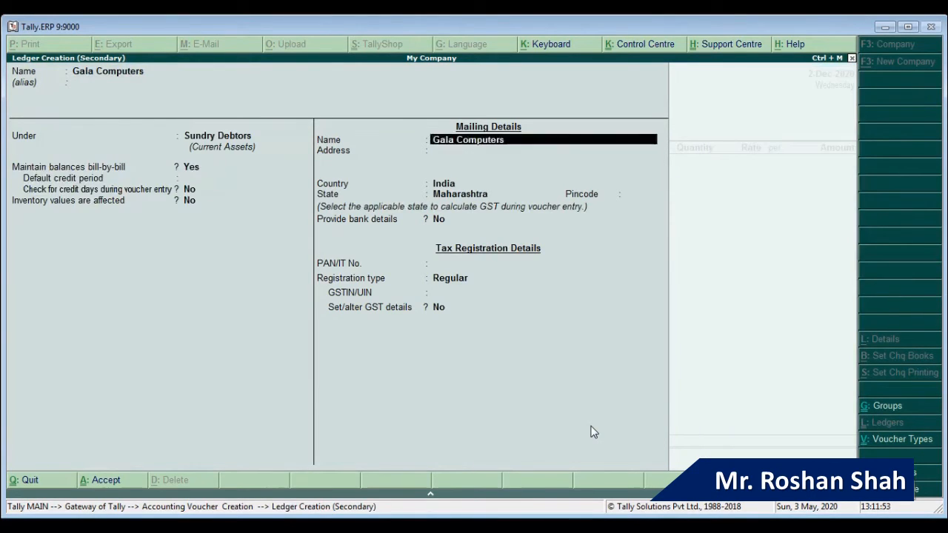
{"action": "key", "text": "Return"}
{"action": "key", "text": "Return"}
{"action": "key", "text": "Return"}
{"action": "key", "text": "Return"}
{"action": "key", "text": "Return"}
{"action": "key", "text": "Return"}
Step: Set the ledger's state to Rajasthan and registration to Regular, enter its GSTIN, and save it
{"action": "key", "text": "Return"}
{"action": "key", "text": "BackSpace"}
{"action": "key", "text": "BackSpace"}
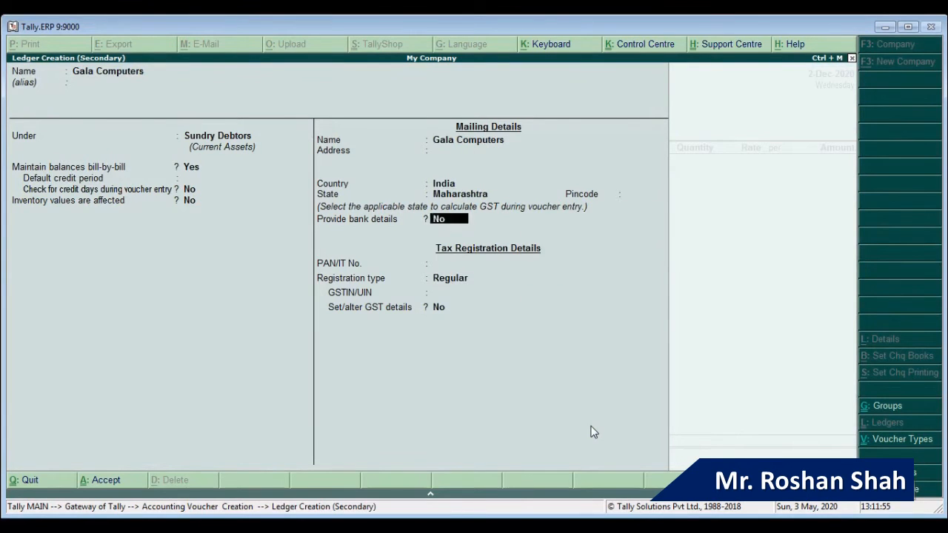
{"action": "key", "text": "BackSpace"}
{"action": "key", "text": "BackSpace"}
{"action": "key", "text": "Return"}
{"action": "key", "text": "BackSpace"}
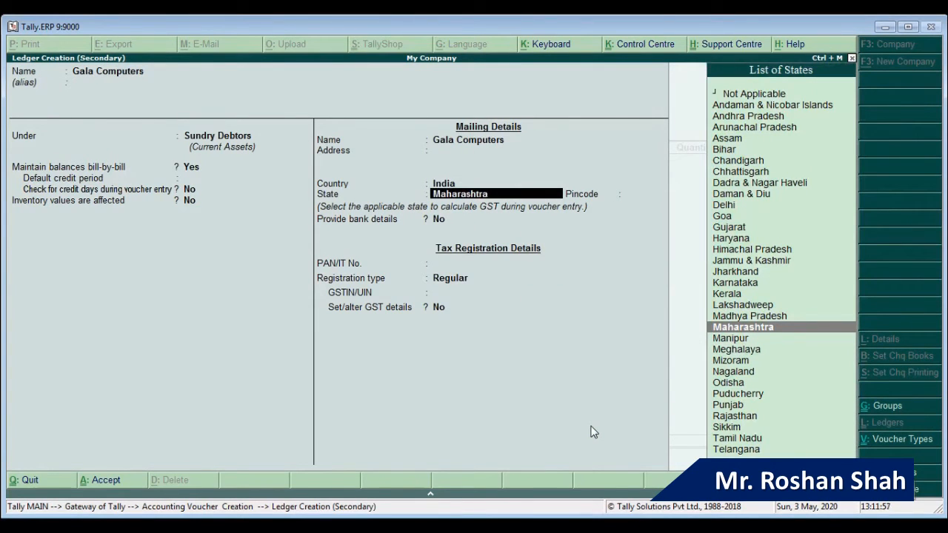
{"action": "type", "text": "raj"}
{"action": "key", "text": "Return"}
{"action": "key", "text": "Return"}
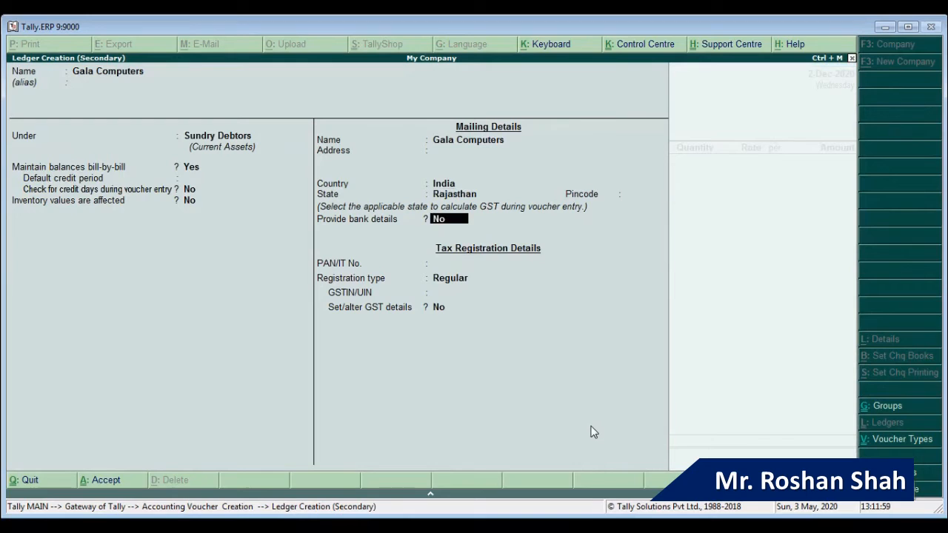
{"action": "key", "text": "Return"}
{"action": "key", "text": "Return"}
{"action": "key", "text": "Return"}
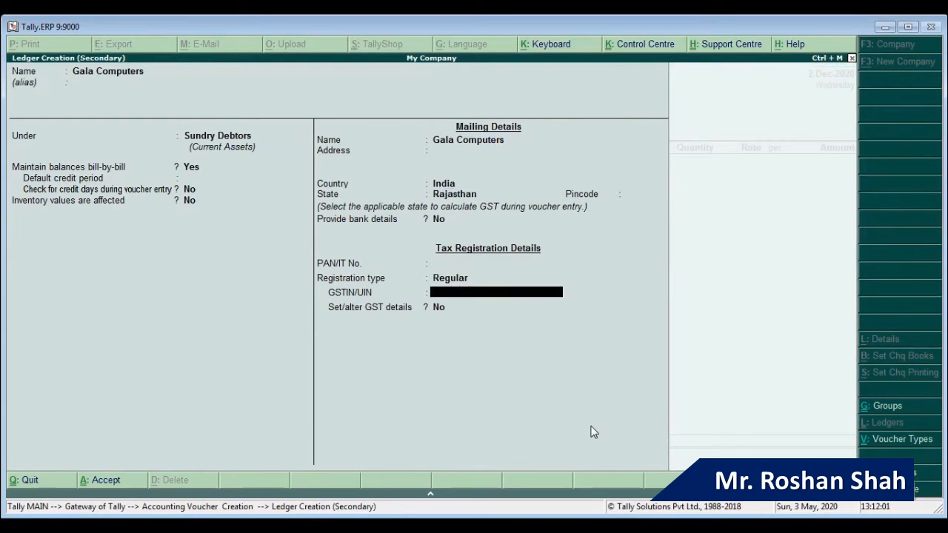
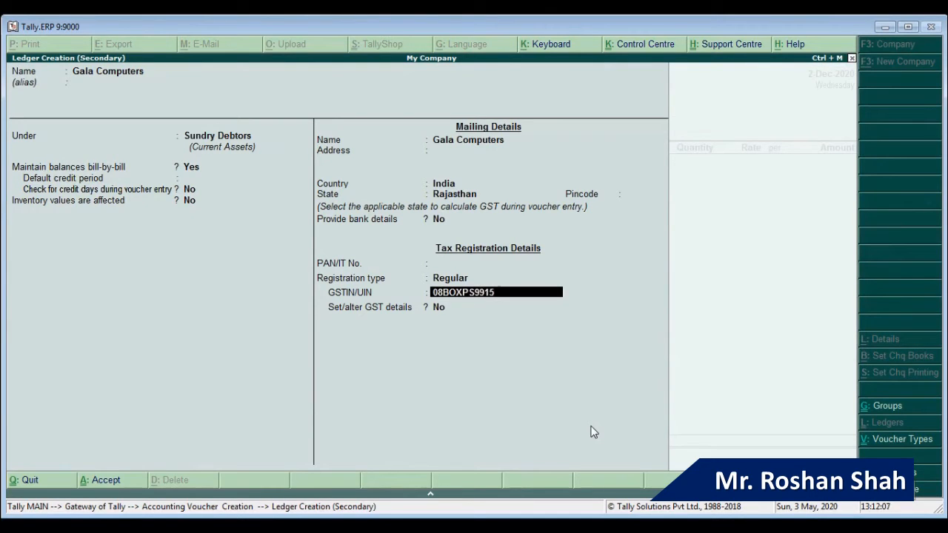
{"action": "key", "text": "Return"}
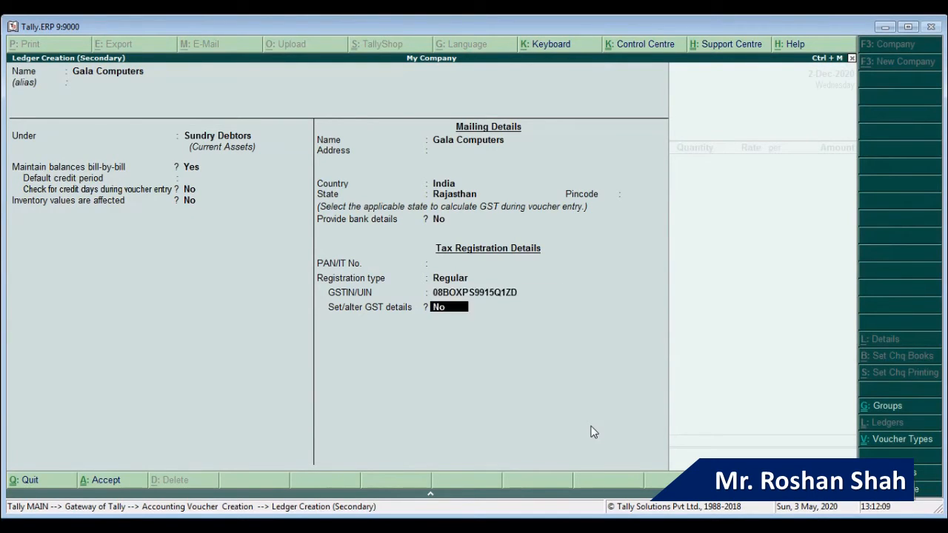
{"action": "key", "text": "Return"}
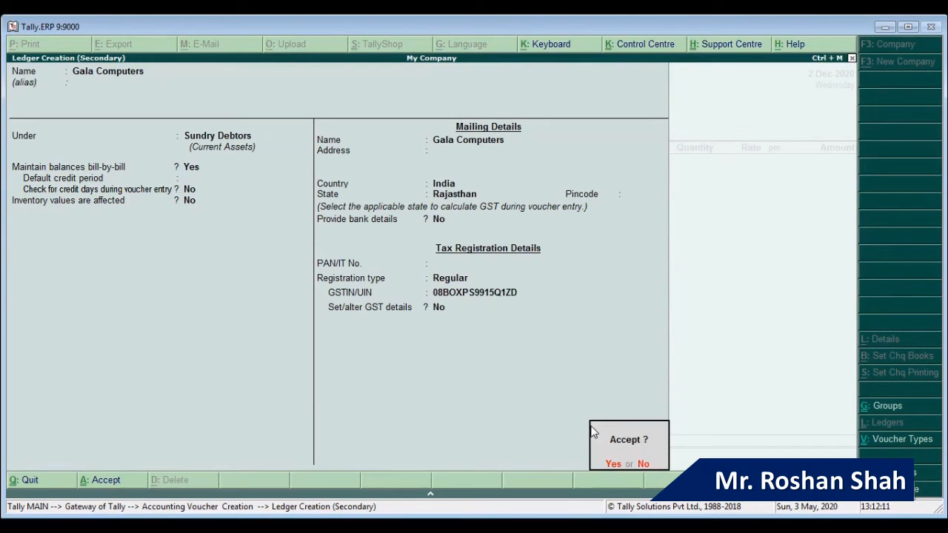
{"action": "key", "text": "Return"}
Step: Give sal/002 the Sales ledger and the Interstate Sales Taxable tax classification
{"action": "key", "text": "Return"}
{"action": "key", "text": "Return"}
{"action": "key", "text": "Return"}
{"action": "key", "text": "Return"}
{"action": "key", "text": "Return"}
{"action": "key", "text": "Return"}
{"action": "key", "text": "Return"}
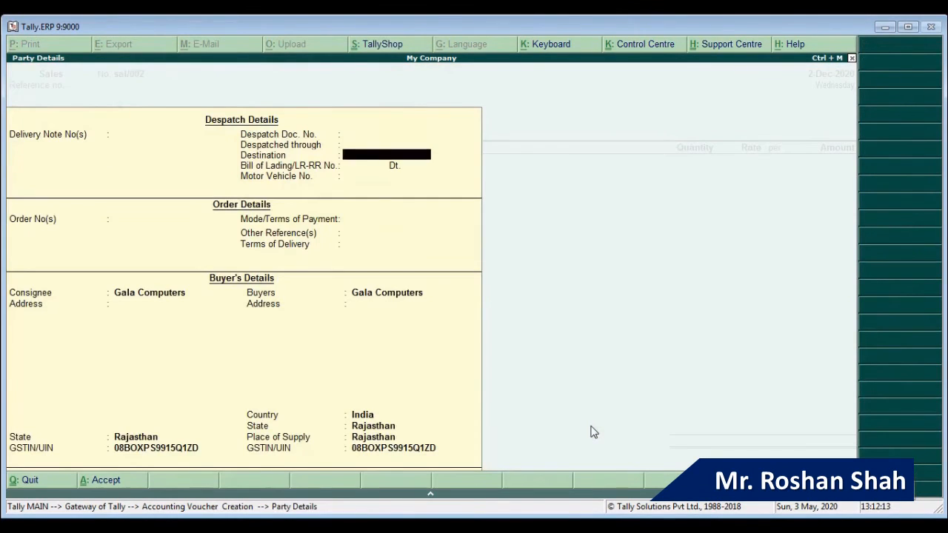
{"action": "key", "text": "Return"}
{"action": "key", "text": "Return"}
{"action": "key", "text": "Return"}
{"action": "key", "text": "Return"}
{"action": "key", "text": "Return"}
{"action": "key", "text": "Return"}
{"action": "key", "text": "Return"}
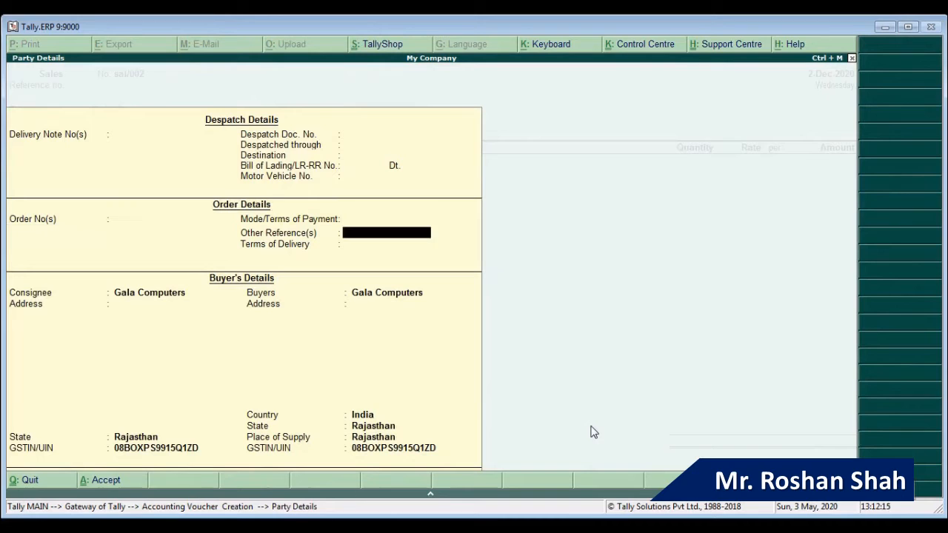
{"action": "key", "text": "Return"}
{"action": "key", "text": "Return"}
{"action": "key", "text": "Return"}
{"action": "key", "text": "Return"}
{"action": "key", "text": "Return"}
{"action": "key", "text": "Return"}
{"action": "key", "text": "Return"}
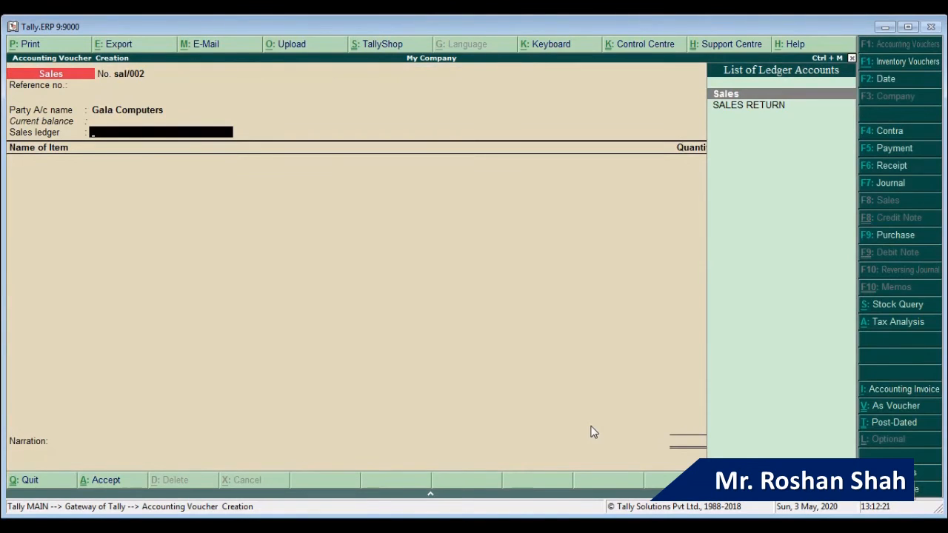
{"action": "key", "text": "Return"}
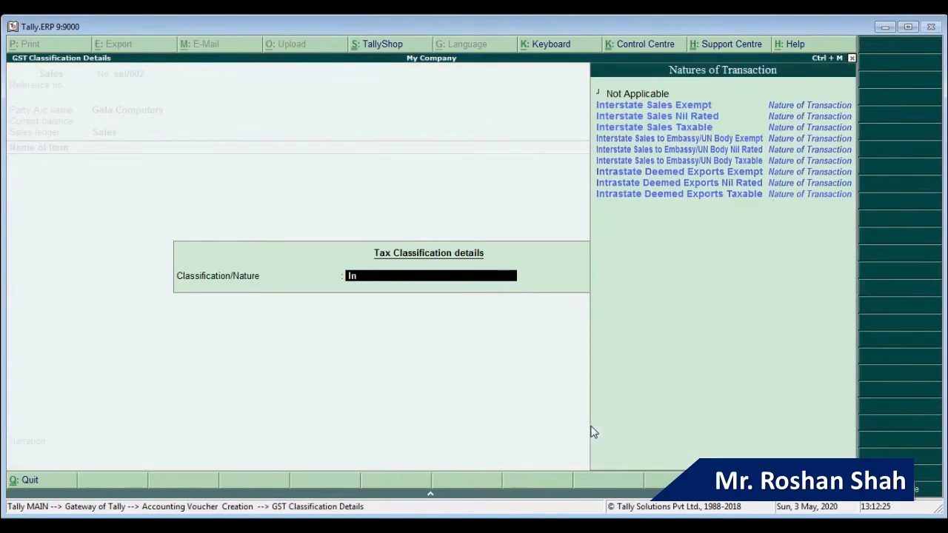
{"action": "type", "text": "In"}
{"action": "key", "text": "Down"}
{"action": "key", "text": "Down"}
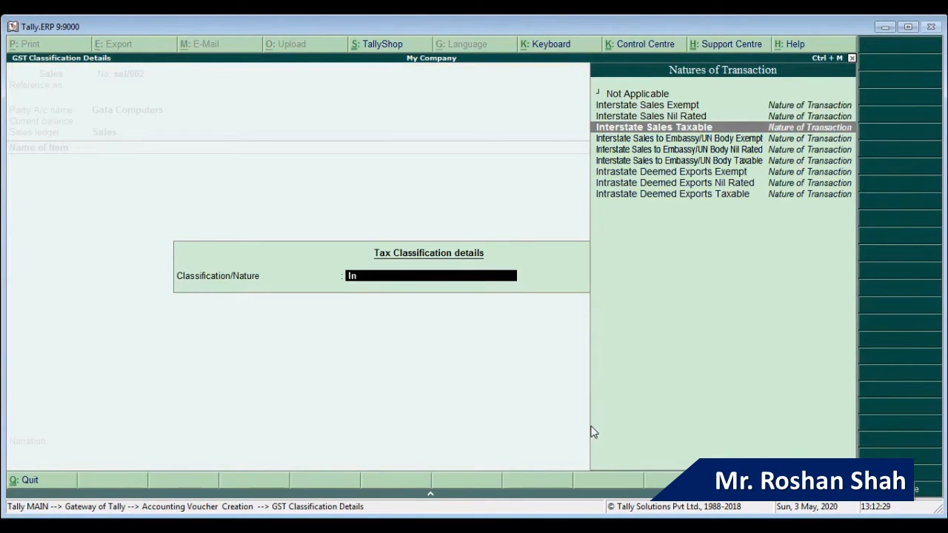
{"action": "key", "text": "Return"}
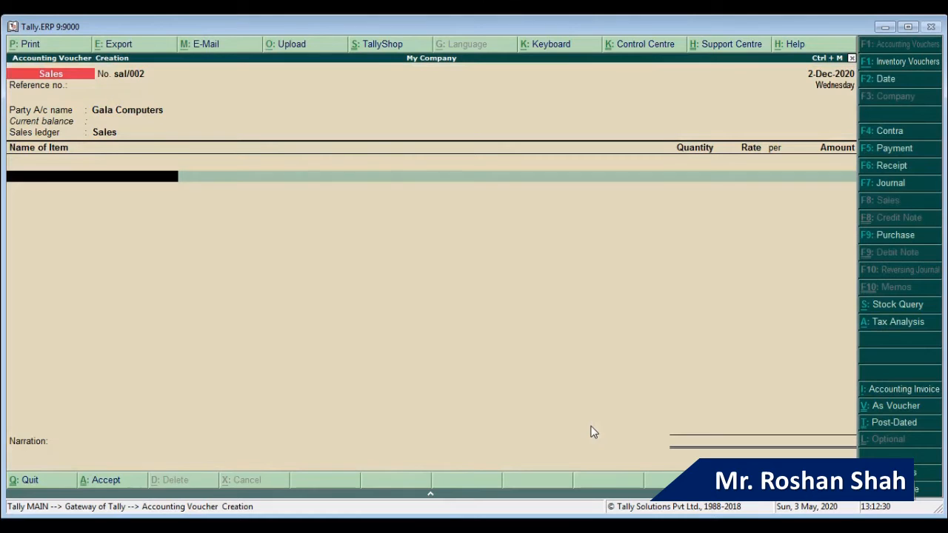
Step: Start a new stock item named 500 Gb Hard Disk from the voucher's item line and browse stock groups
{"action": "type", "text": "0"}
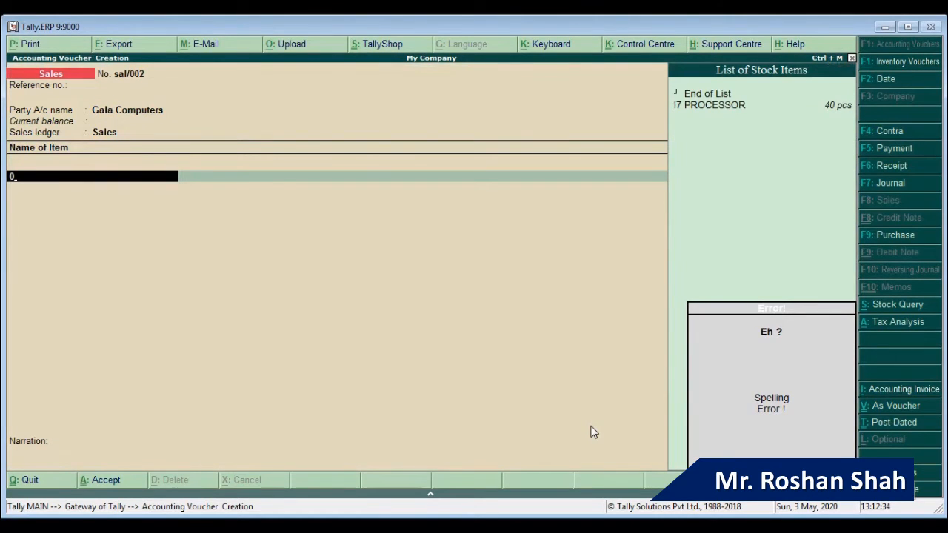
{"action": "key", "text": "alt+c"}
{"action": "type", "text": "500"}
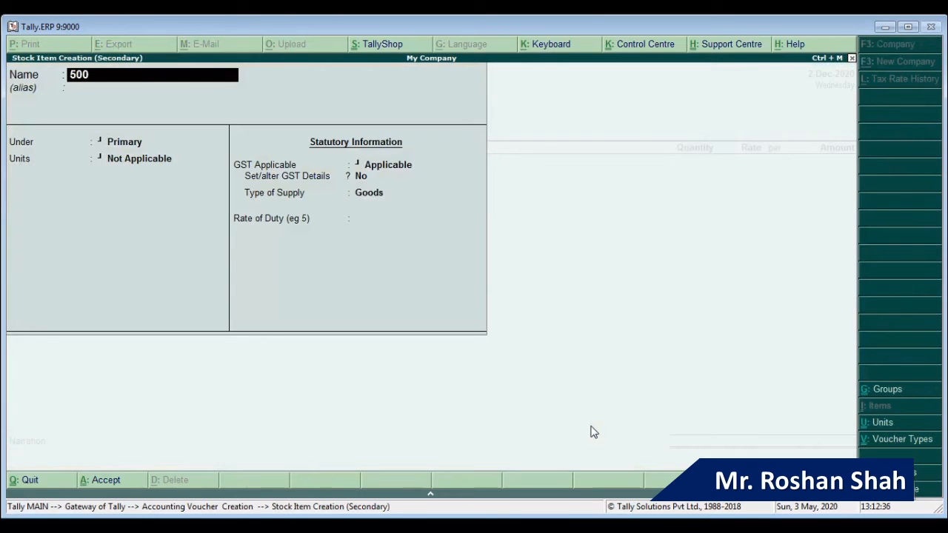
{"action": "type", "text": " Gb Hard Disk"}
{"action": "key", "text": "Return"}
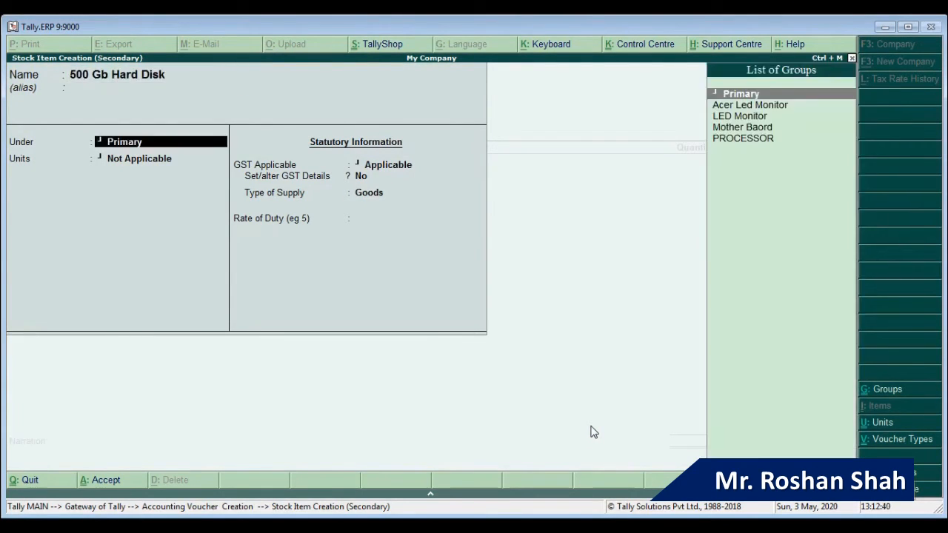
{"action": "type", "text": "h"}
{"action": "key", "text": "Return"}
{"action": "key", "text": "Down"}
{"action": "key", "text": "Down"}
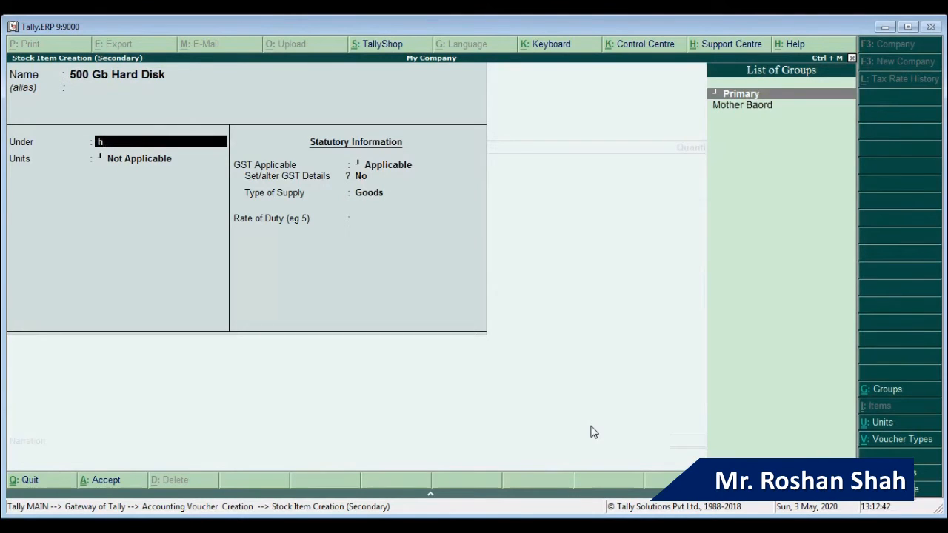
Step: Create a Hard Disk stock group under Primary with quantities added
{"action": "key", "text": "Up"}
{"action": "key", "text": "alt+c"}
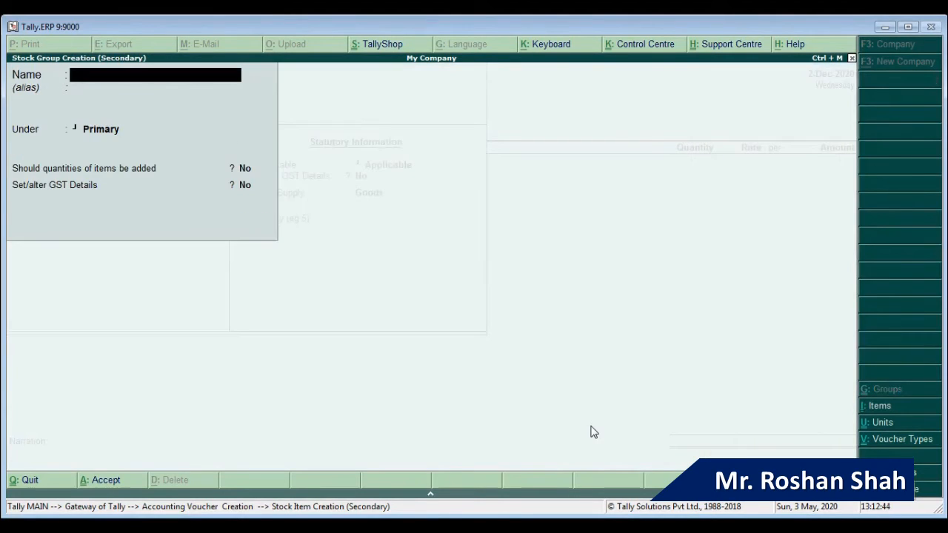
{"action": "type", "text": "Hard Disk"}
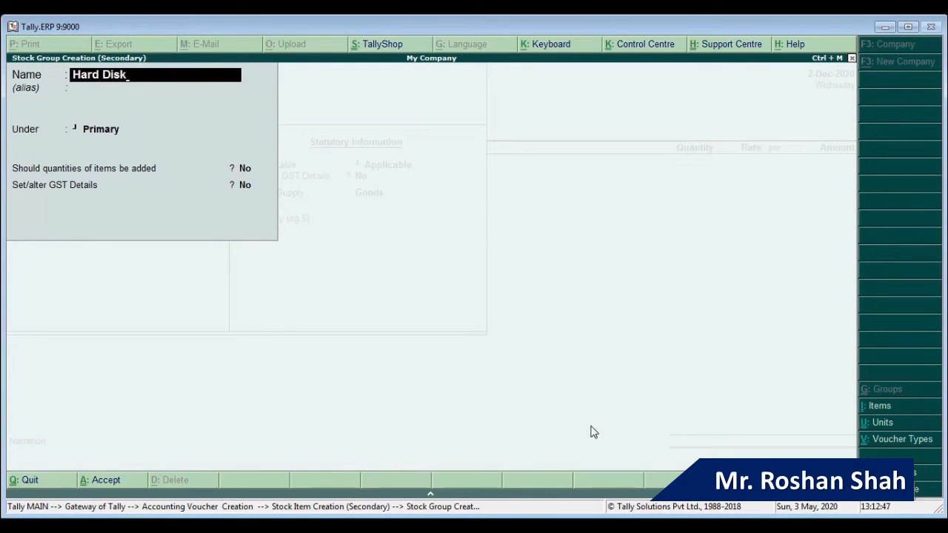
{"action": "key", "text": "Return"}
{"action": "key", "text": "Return"}
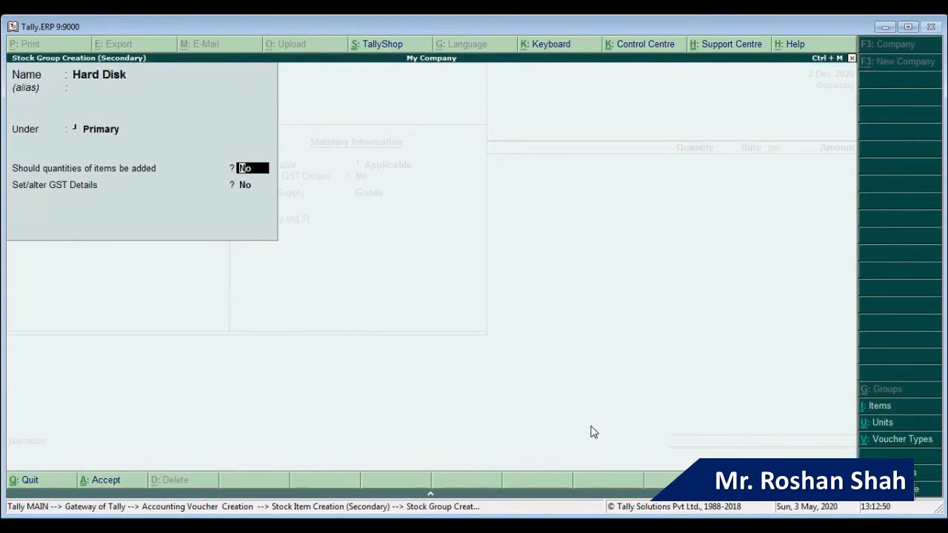
{"action": "type", "text": "y"}
{"action": "key", "text": "Return"}
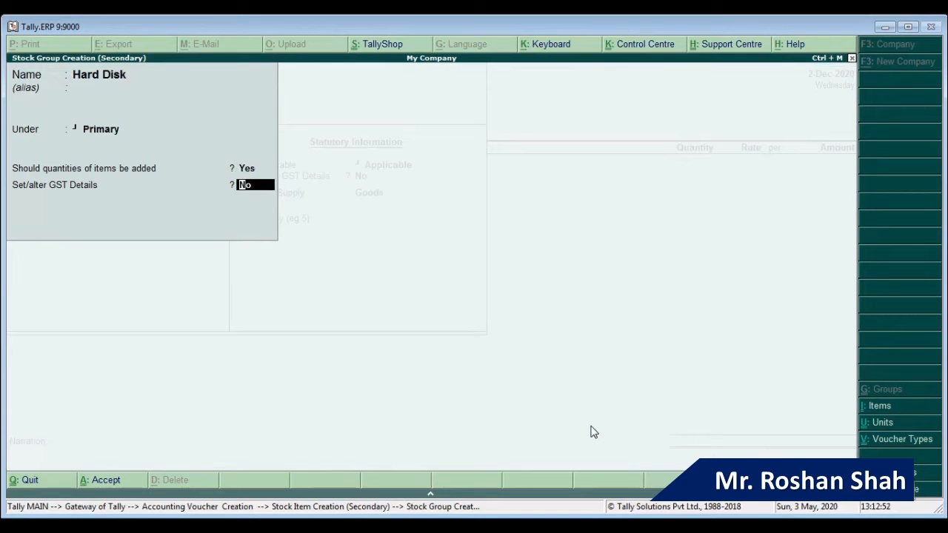
Step: Enable GST details for the Hard Disk group, Taxable at 18% integrated tax
{"action": "type", "text": "y"}
{"action": "key", "text": "Return"}
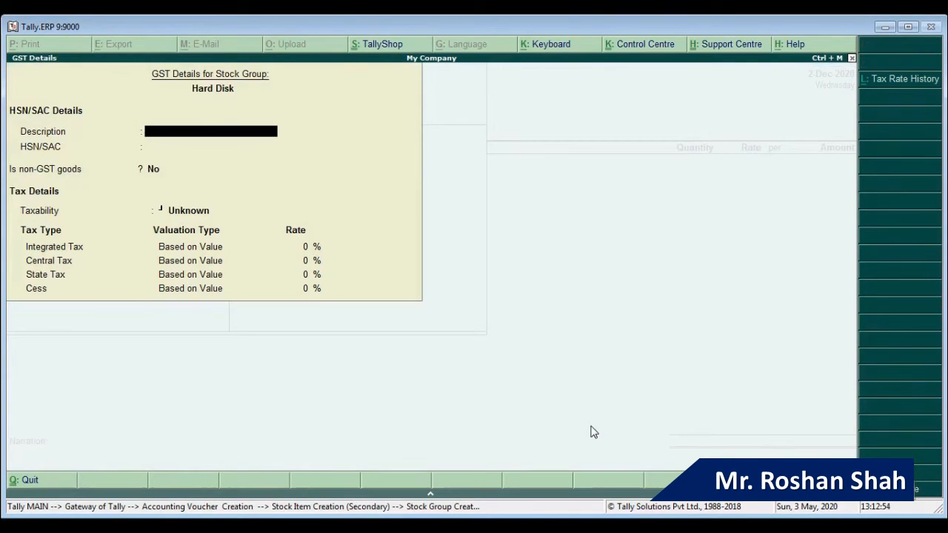
{"action": "key", "text": "Return"}
{"action": "key", "text": "Return"}
{"action": "key", "text": "Return"}
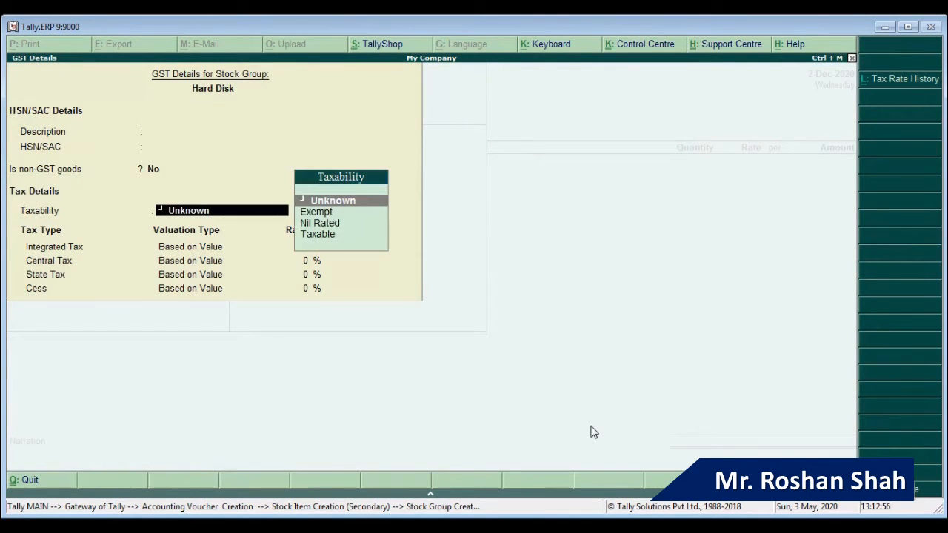
{"action": "key", "text": "Down"}
{"action": "key", "text": "Down"}
{"action": "key", "text": "Down"}
{"action": "key", "text": "Return"}
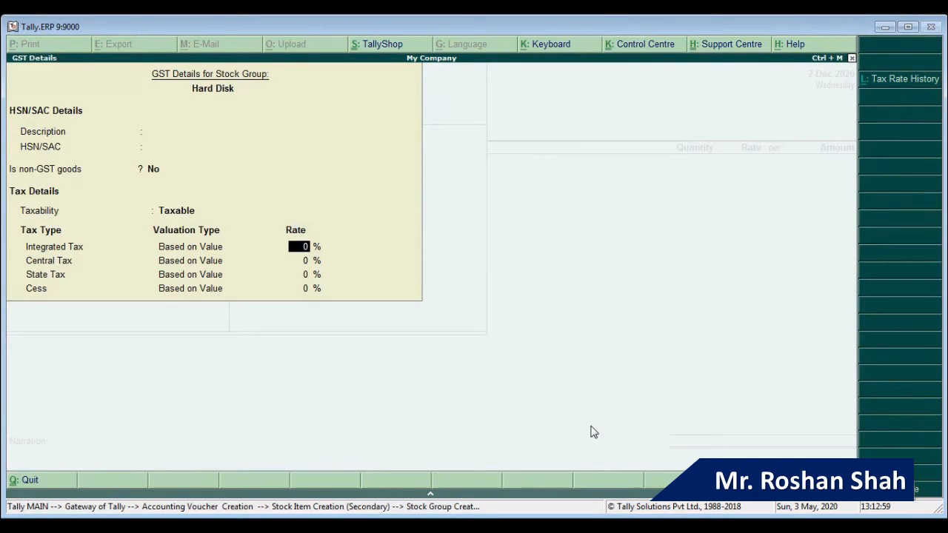
{"action": "type", "text": "18"}
{"action": "key", "text": "Return"}
{"action": "key", "text": "Return"}
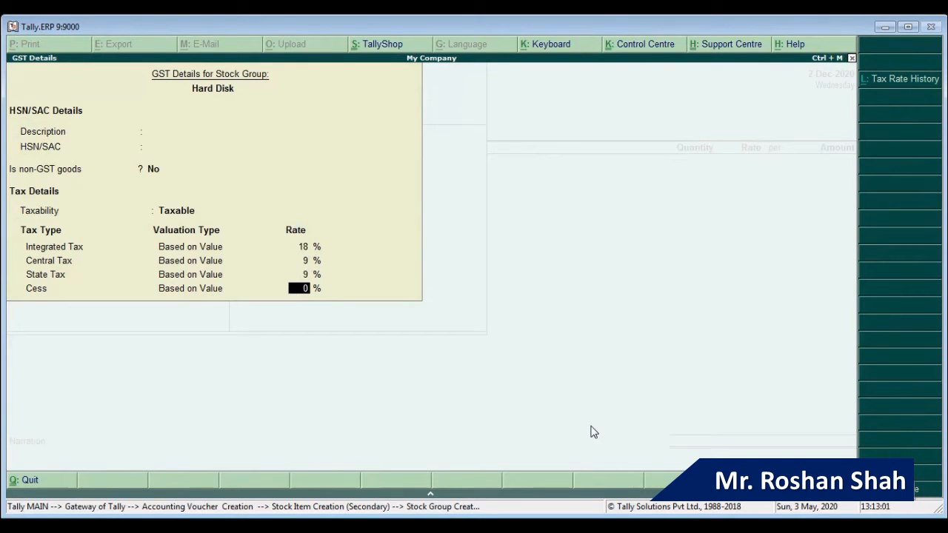
{"action": "key", "text": "Return"}
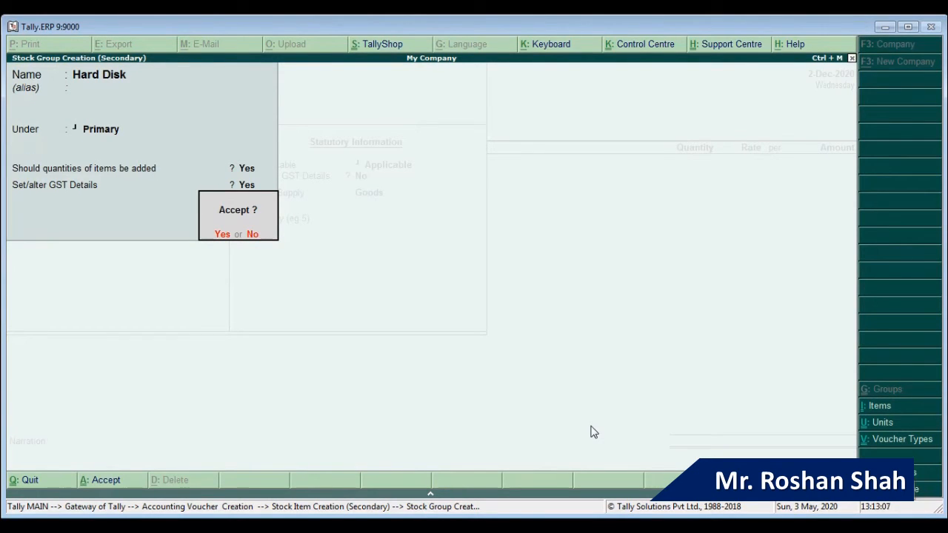
Step: Save the Hard Disk group and complete the 500 Gb Hard Disk item with unit pcs
{"action": "key", "text": "Return"}
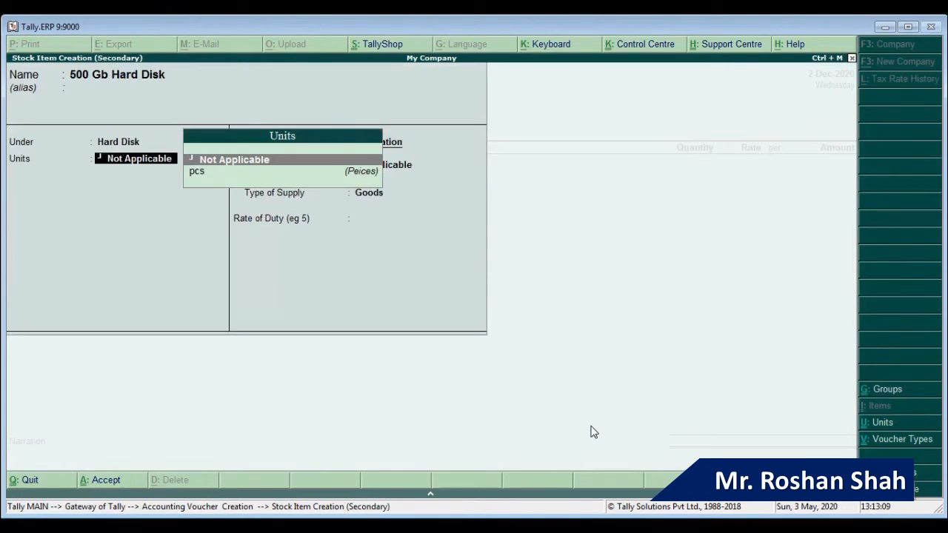
{"action": "key", "text": "Down"}
{"action": "key", "text": "Return"}
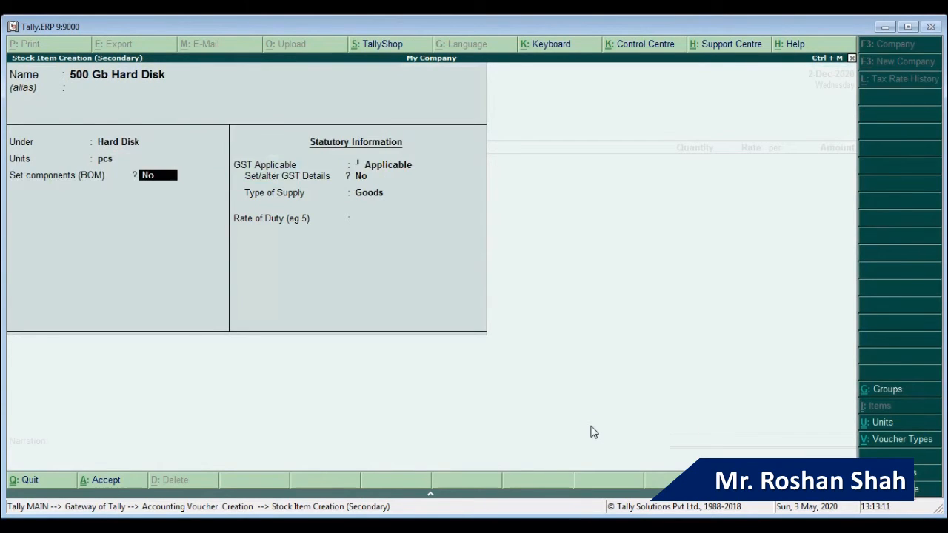
{"action": "key", "text": "Return"}
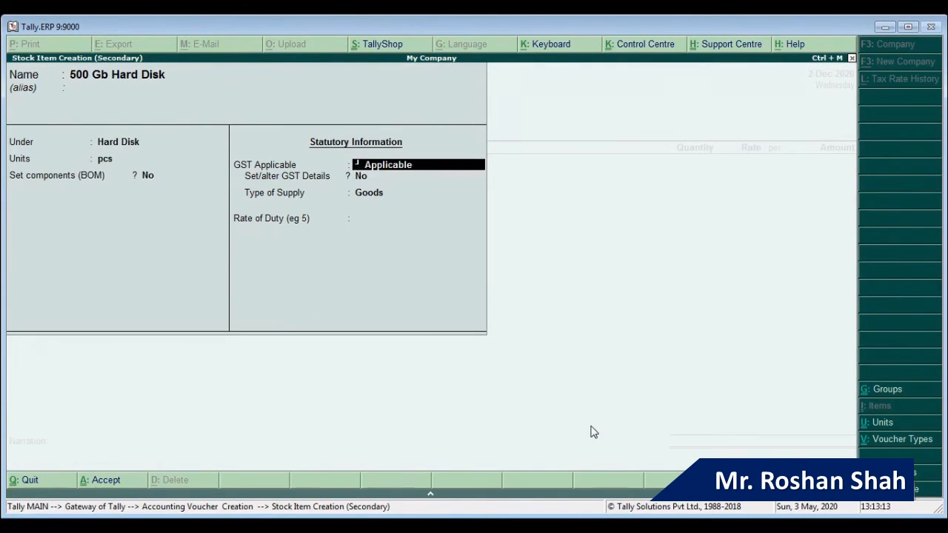
{"action": "key", "text": "Return"}
{"action": "key", "text": "Return"}
{"action": "key", "text": "Return"}
{"action": "key", "text": "Return"}
{"action": "key", "text": "Return"}
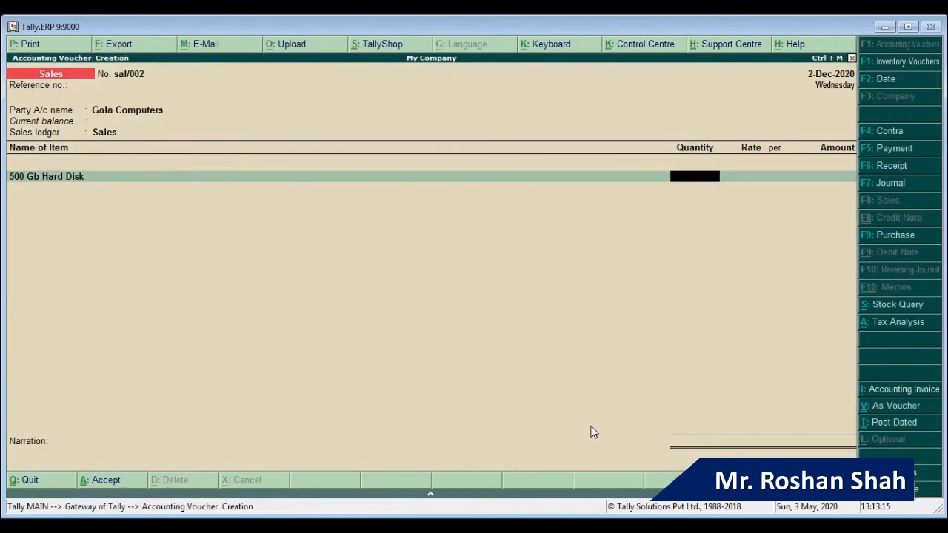
Step: Bill 50 pcs at 5,700 each and add IGST of 51,300 to the invoice
{"action": "type", "text": "50"}
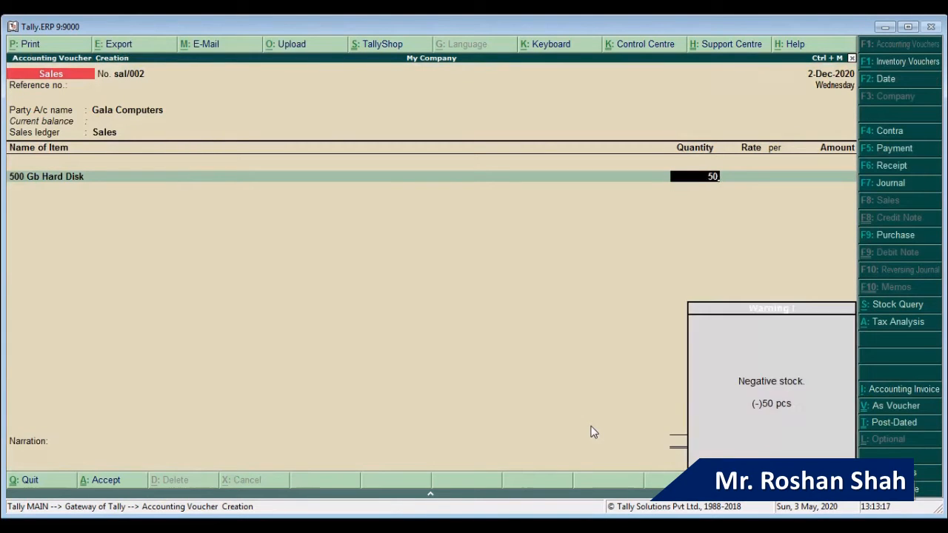
{"action": "key", "text": "Return"}
{"action": "type", "text": "5700"}
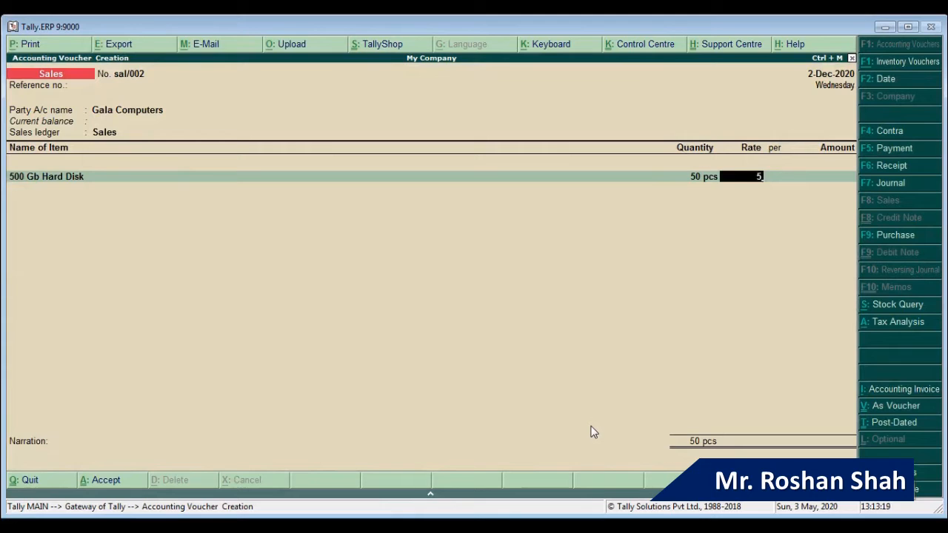
{"action": "key", "text": "Return"}
{"action": "key", "text": "Return"}
{"action": "key", "text": "Return"}
{"action": "key", "text": "Return"}
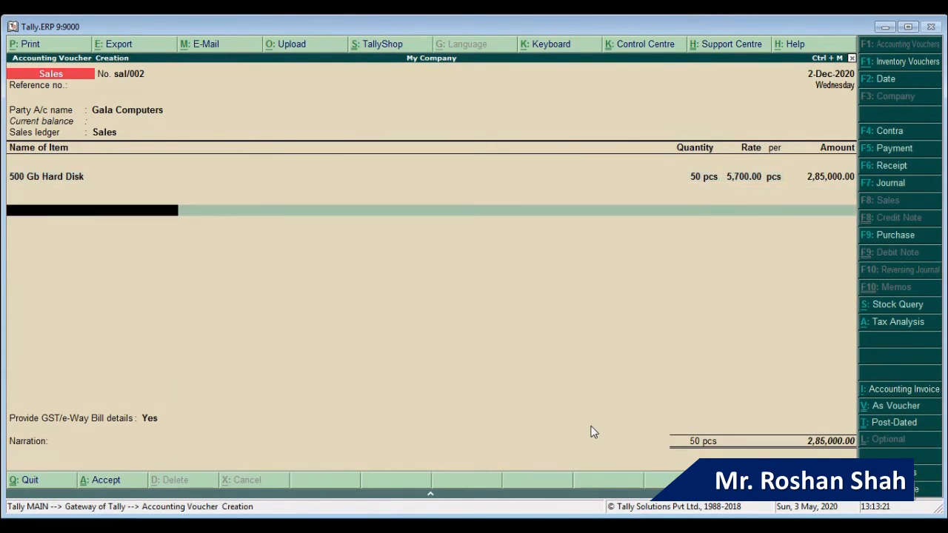
{"action": "key", "text": "Return"}
{"action": "key", "text": "Return"}
{"action": "key", "text": "Return"}
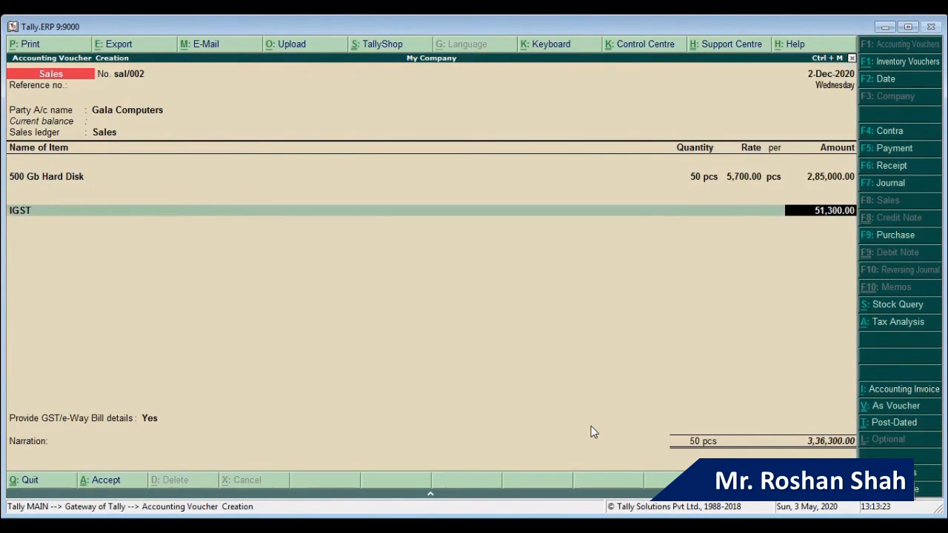
Step: Accept the e-Way bill details as a new reference and save invoice sal/002 totalling 3,36,300
{"action": "key", "text": "Return"}
{"action": "key", "text": "Return"}
{"action": "key", "text": "Return"}
{"action": "key", "text": "Return"}
{"action": "key", "text": "Return"}
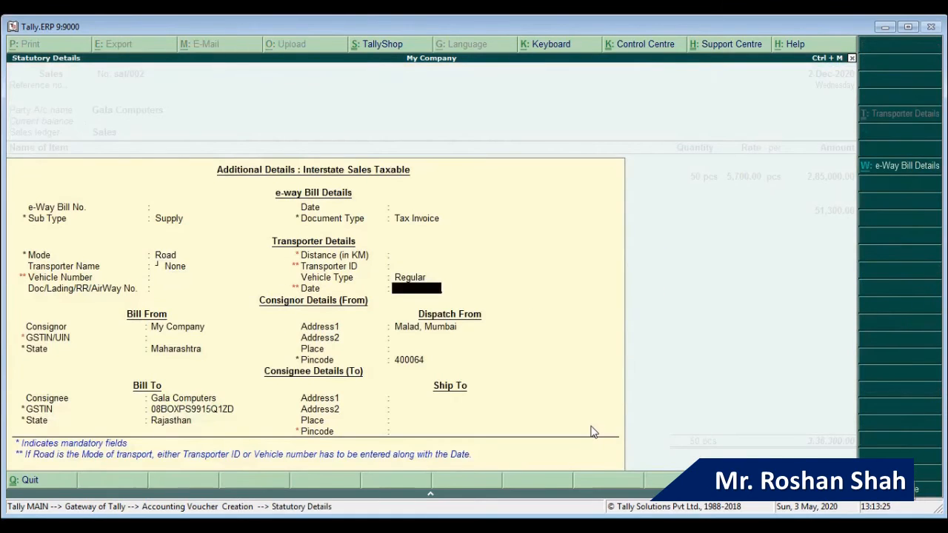
{"action": "key", "text": "ctrl+a"}
{"action": "key", "text": "Return"}
{"action": "key", "text": "Return"}
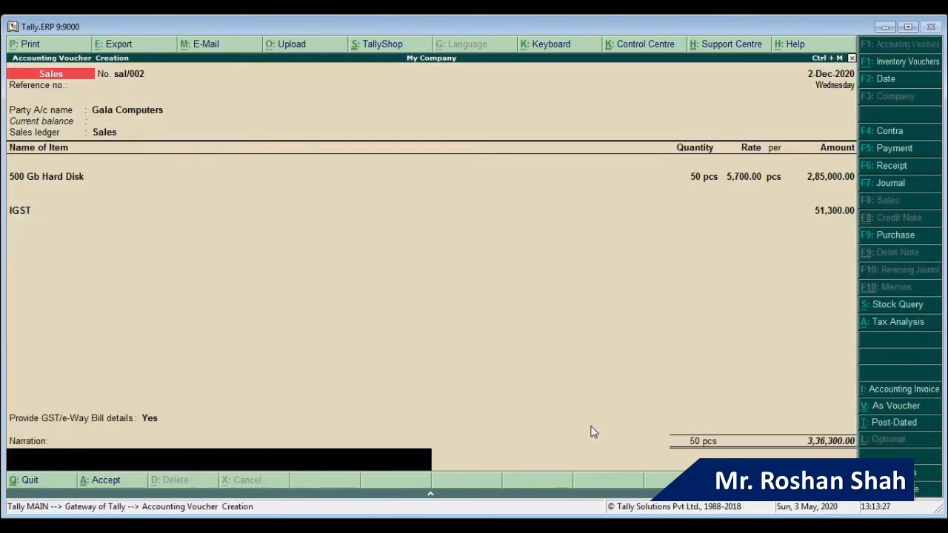
{"action": "key", "text": "Return"}
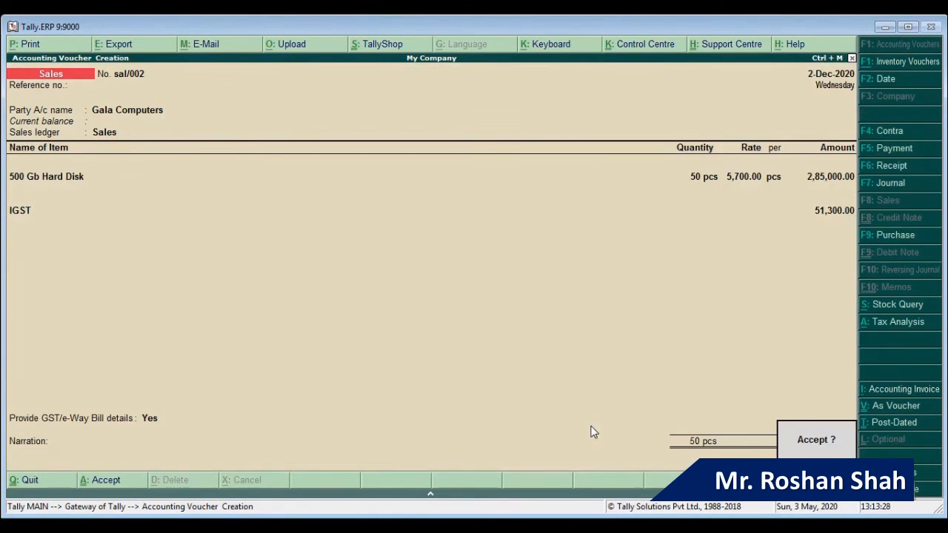
{"action": "key", "text": "Return"}
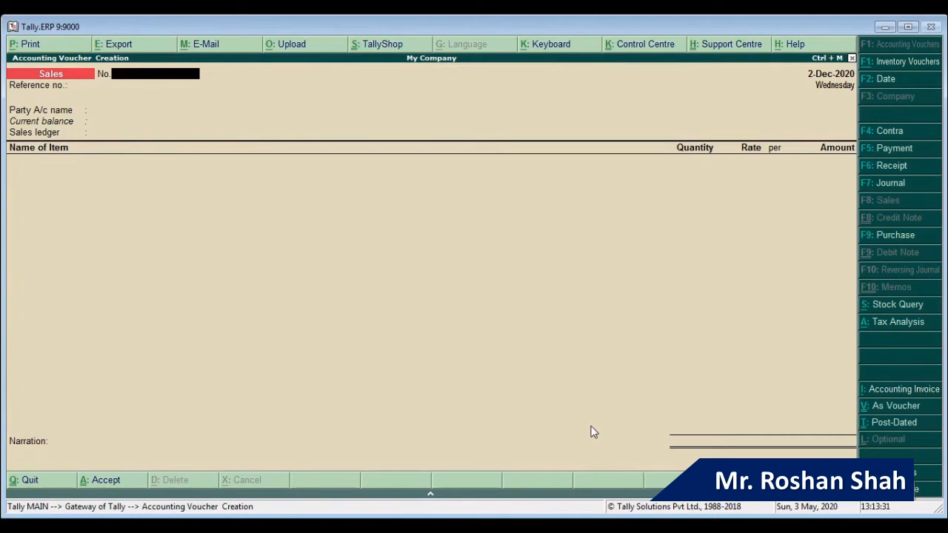
Step: Leave the sales voucher screen without quitting and move into the Display reports list
{"action": "key", "text": "Escape"}
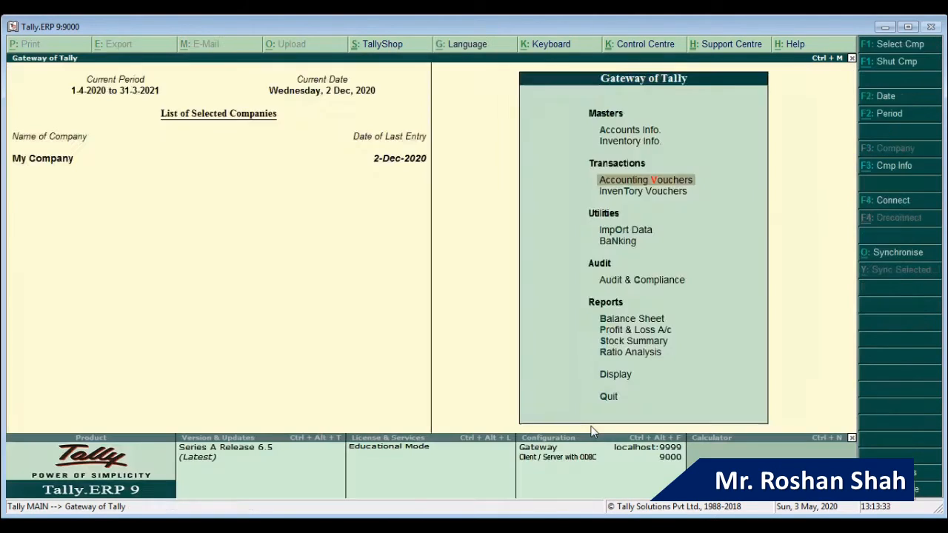
{"action": "key", "text": "Escape"}
{"action": "key", "text": "n"}
{"action": "key", "text": "Up"}
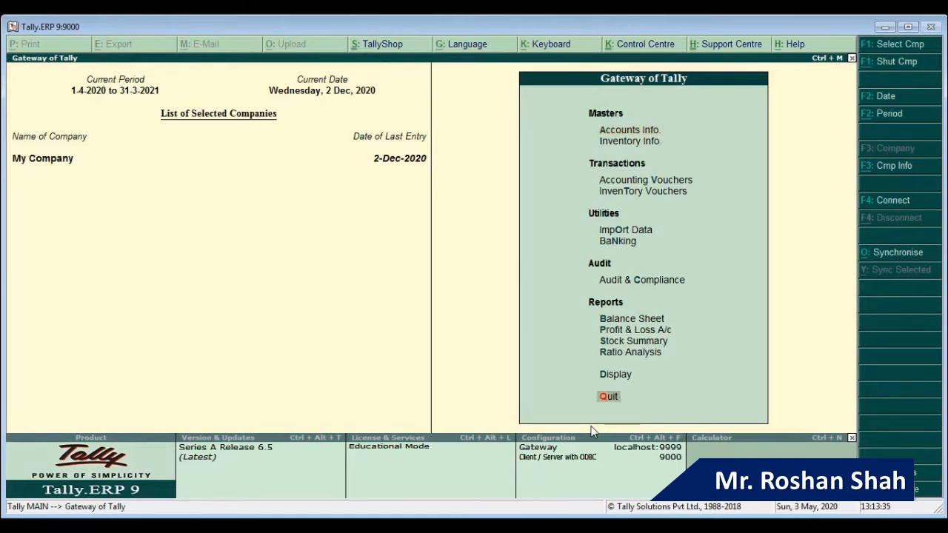
{"action": "key", "text": "Up"}
{"action": "key", "text": "Return"}
{"action": "key", "text": "Down"}
{"action": "key", "text": "Down"}
Step: Review the monthly totals in the Sales Register, then return to the Gateway of Tally
{"action": "key", "text": "Return"}
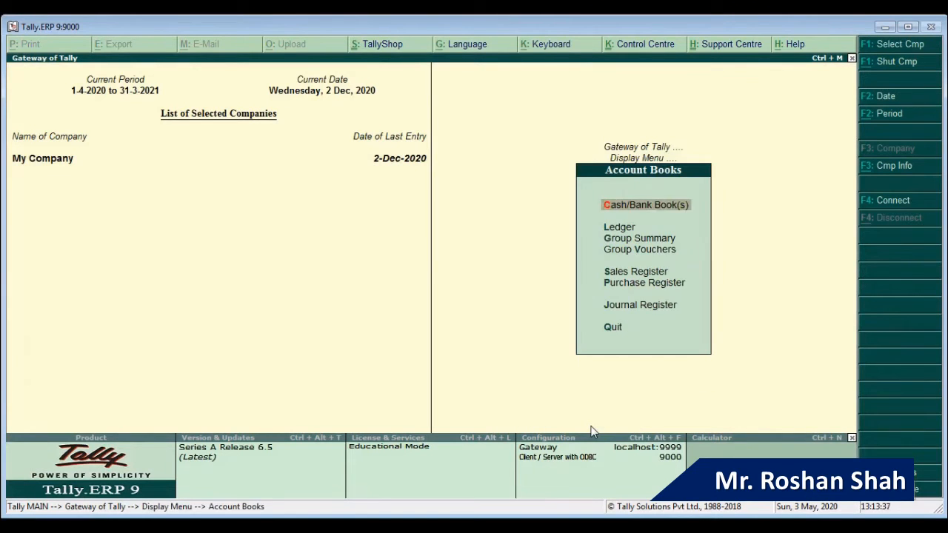
{"action": "key", "text": "Down"}
{"action": "key", "text": "Down"}
{"action": "key", "text": "Down"}
{"action": "key", "text": "Down"}
{"action": "key", "text": "Return"}
{"action": "key", "text": "Up"}
{"action": "key", "text": "Up"}
{"action": "key", "text": "Up"}
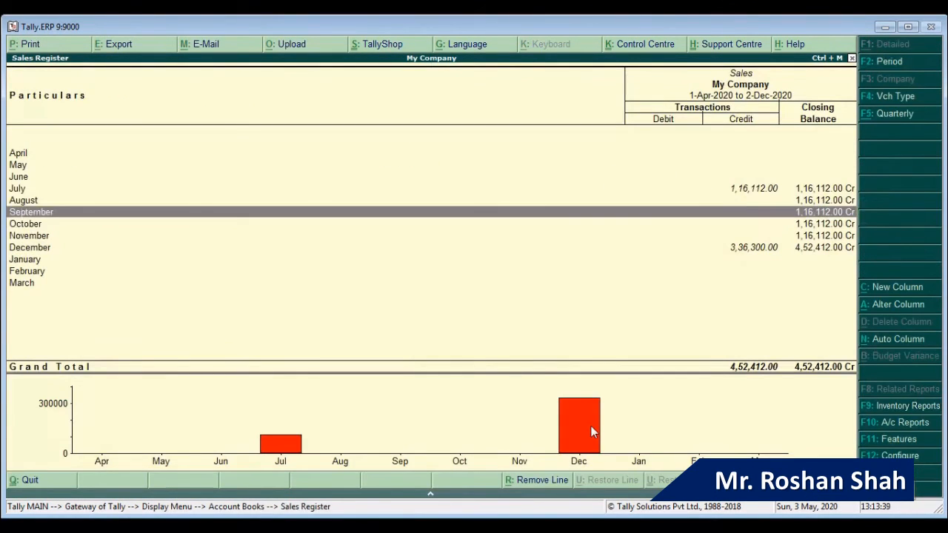
{"action": "key", "text": "Up"}
{"action": "key", "text": "Down"}
{"action": "key", "text": "Down"}
{"action": "key", "text": "Down"}
{"action": "key", "text": "Down"}
{"action": "key", "text": "Down"}
{"action": "key", "text": "Down"}
{"action": "key", "text": "Up"}
{"action": "key", "text": "Up"}
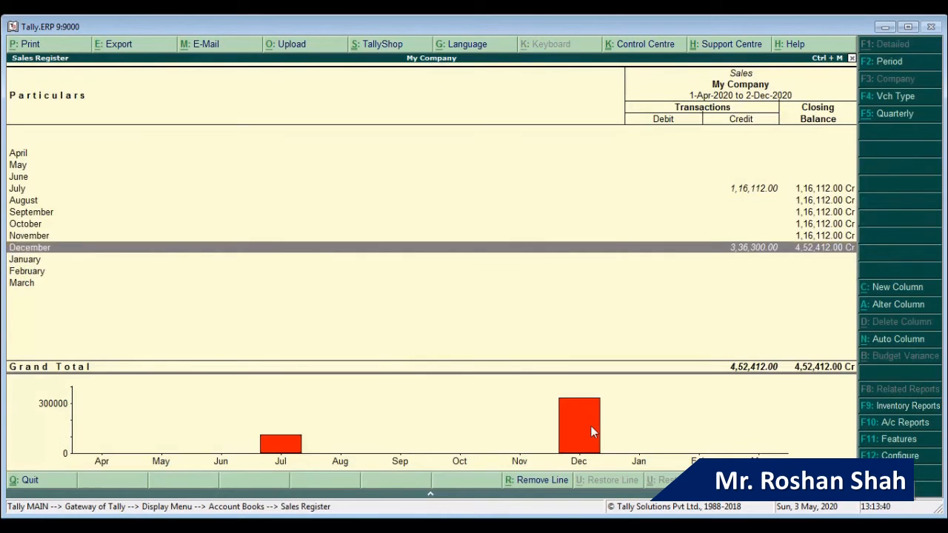
{"action": "key", "text": "Escape"}
{"action": "key", "text": "Escape"}
{"action": "key", "text": "Escape"}
{"action": "key", "text": "Escape"}
{"action": "key", "text": "n"}
Step: Open the Day Book for the period 1-4-2020 to 31-3-2021
{"action": "key", "text": "Up"}
{"action": "key", "text": "Up"}
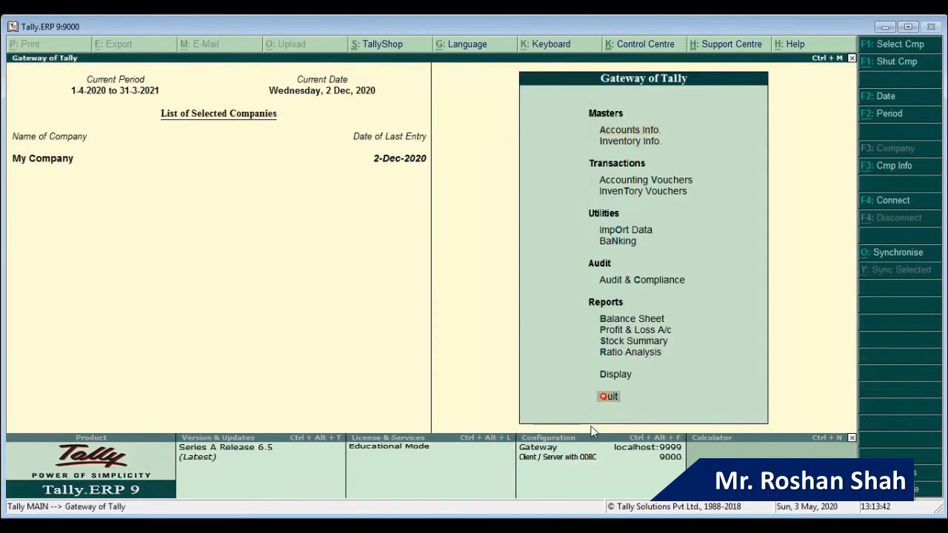
{"action": "key", "text": "Return"}
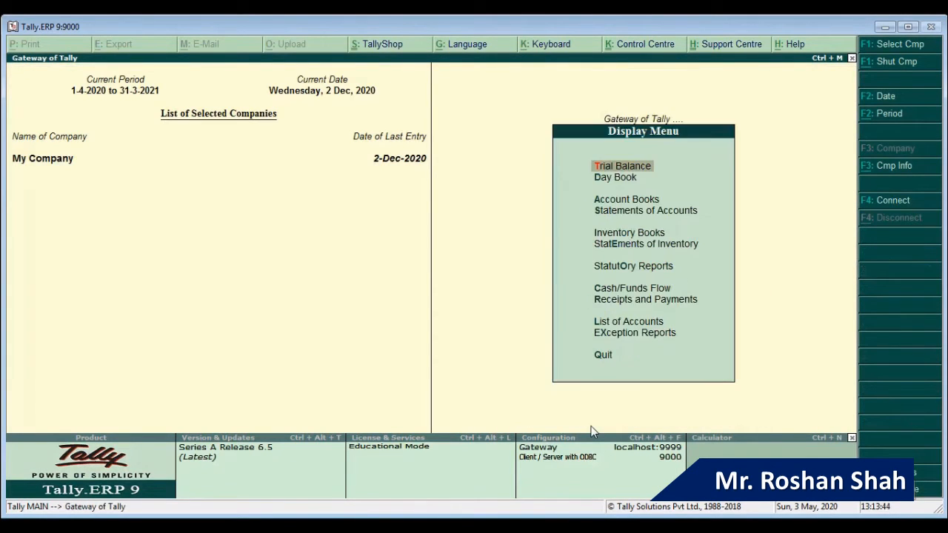
{"action": "key", "text": "Down"}
{"action": "key", "text": "Return"}
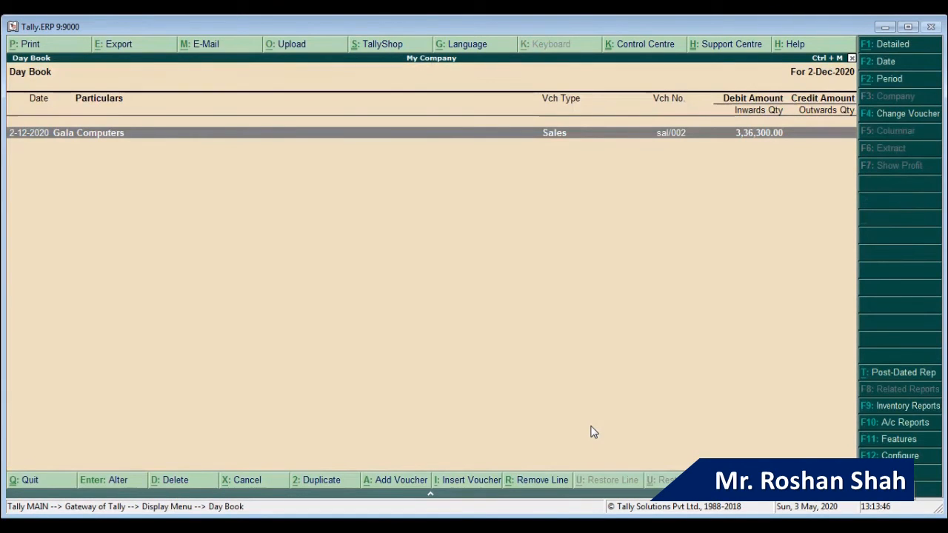
{"action": "key", "text": "alt+F2"}
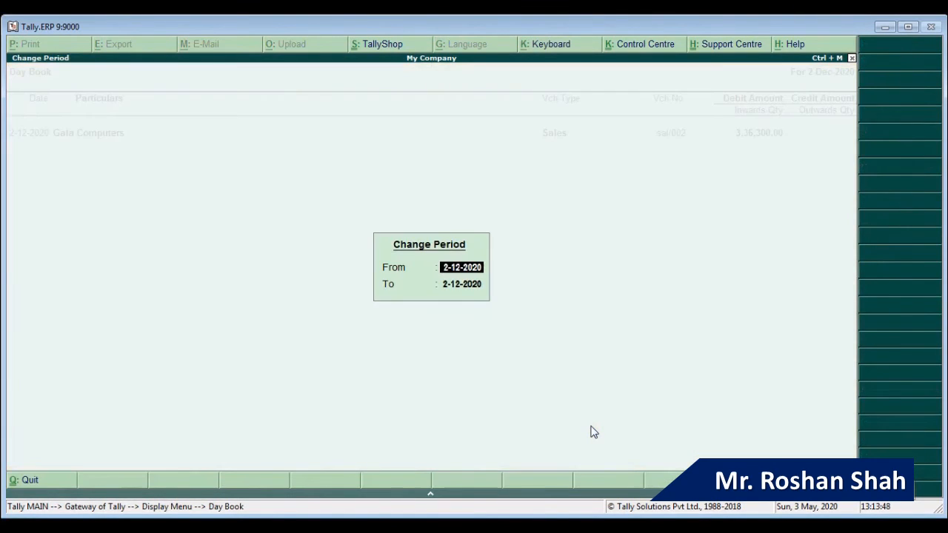
{"action": "type", "text": "1-4"}
{"action": "key", "text": "Return"}
{"action": "type", "text": "31-3"}
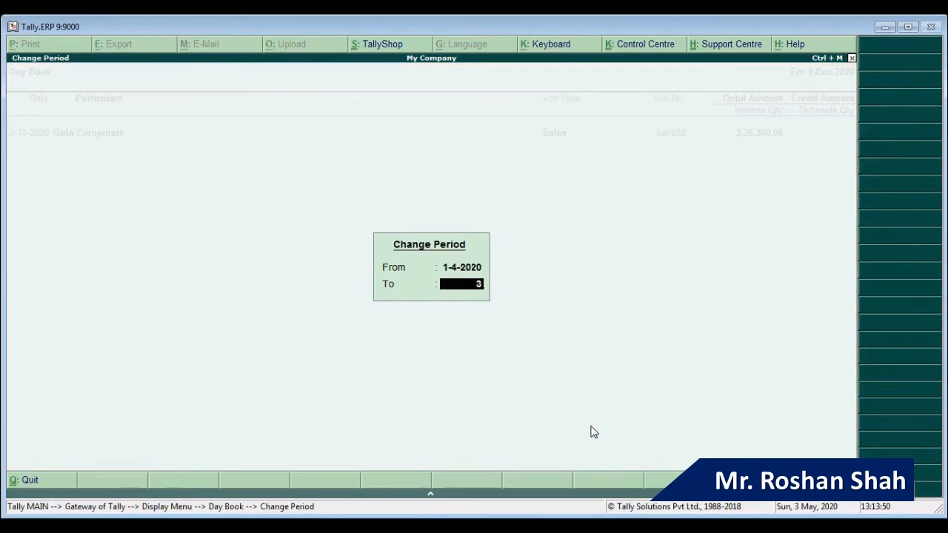
{"action": "key", "text": "Return"}
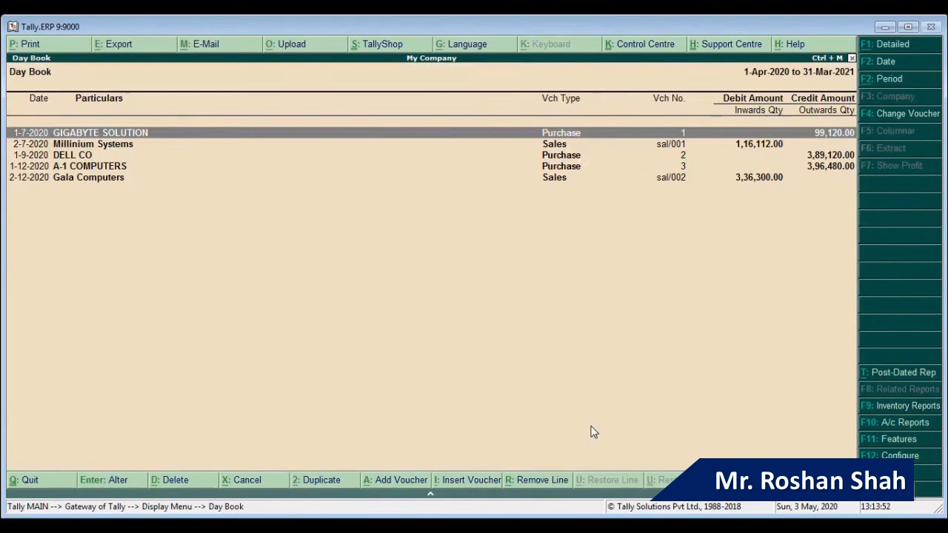
Step: Find the Millinium Systems entry and open sales voucher sal/001 for alteration
{"action": "key", "text": "Down"}
{"action": "key", "text": "Down"}
{"action": "key", "text": "Down"}
{"action": "key", "text": "Down"}
{"action": "key", "text": "Up"}
{"action": "key", "text": "Up"}
{"action": "key", "text": "Up"}
{"action": "key", "text": "Down"}
{"action": "key", "text": "Down"}
{"action": "key", "text": "Down"}
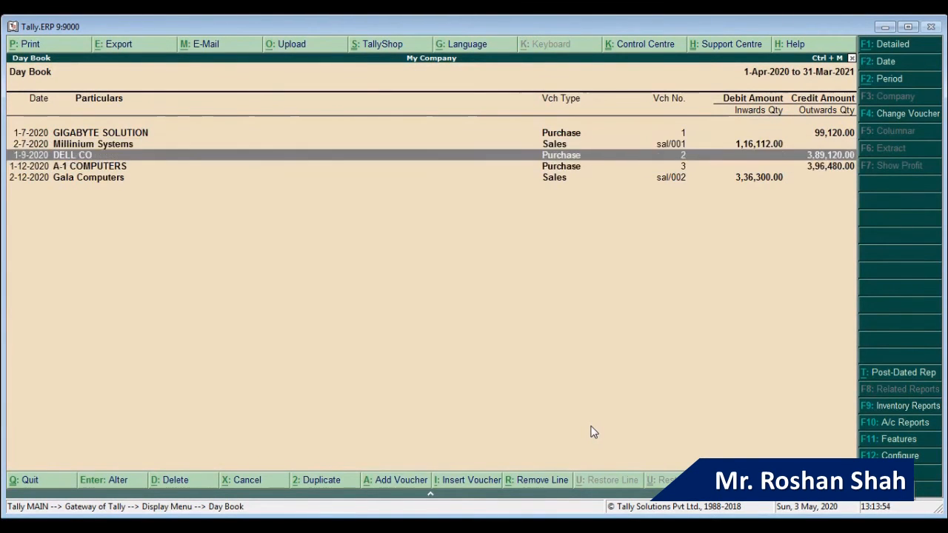
{"action": "key", "text": "Up"}
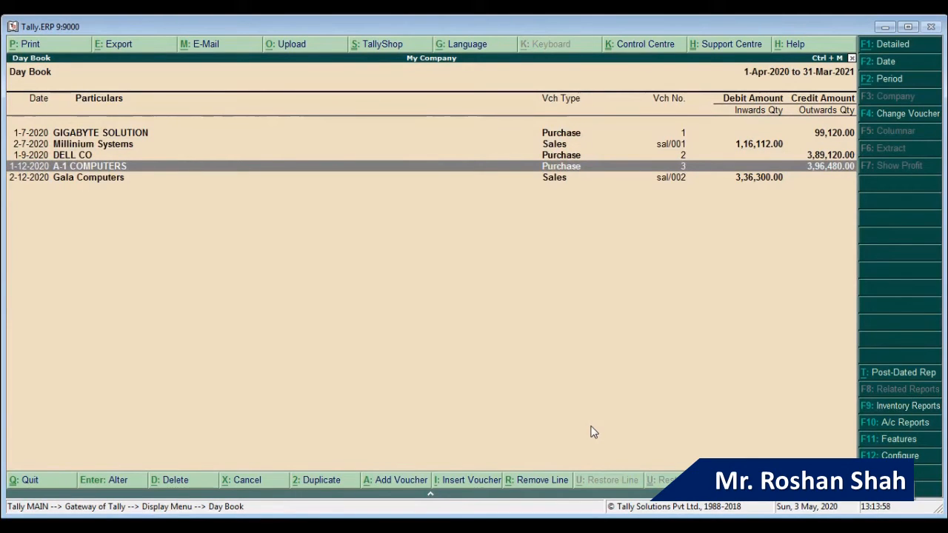
{"action": "key", "text": "Up"}
{"action": "key", "text": "Up"}
{"action": "key", "text": "Up"}
{"action": "key", "text": "Down"}
{"action": "key", "text": "Down"}
{"action": "key", "text": "Down"}
{"action": "key", "text": "Down"}
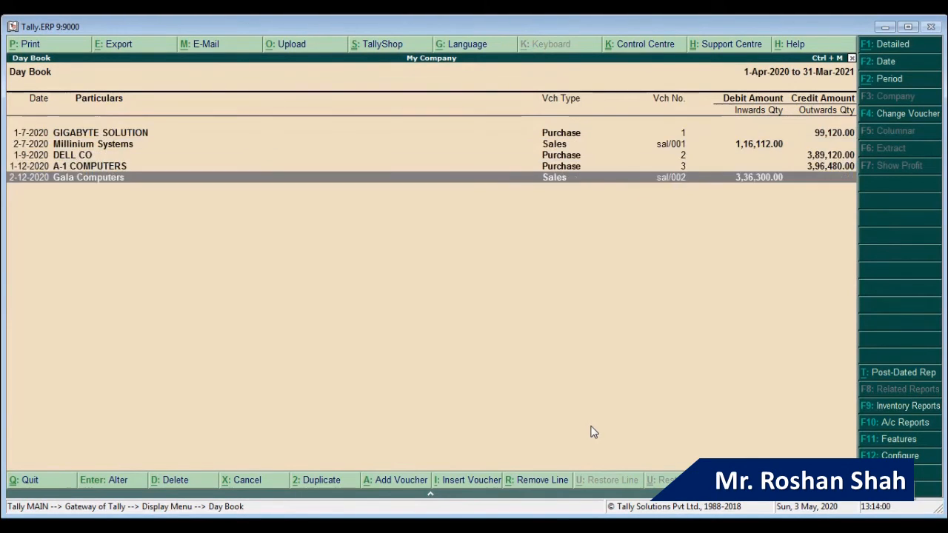
{"action": "key", "text": "Up"}
{"action": "key", "text": "Up"}
{"action": "key", "text": "Up"}
{"action": "key", "text": "Up"}
{"action": "key", "text": "Down"}
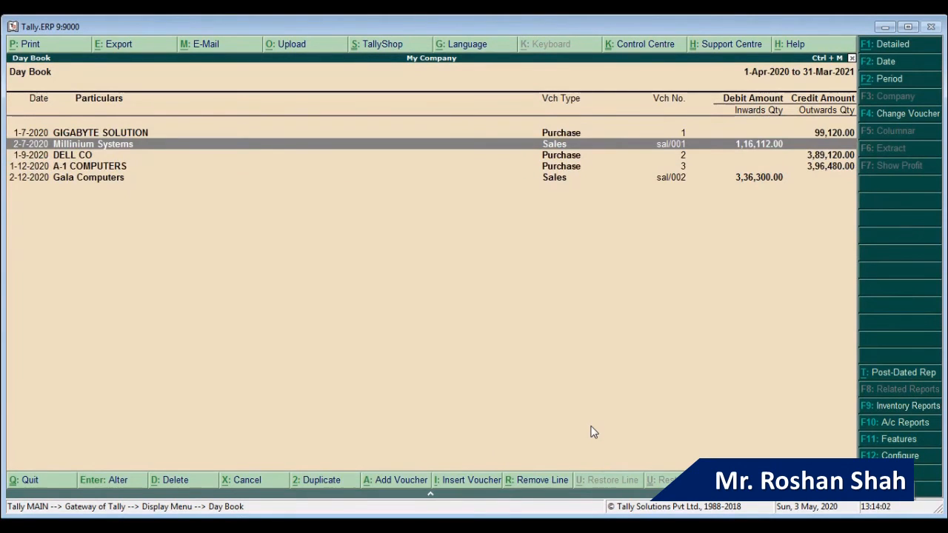
{"action": "key", "text": "Return"}
Step: Step through sal/001's party details and accept the voucher without changes
{"action": "key", "text": "Return"}
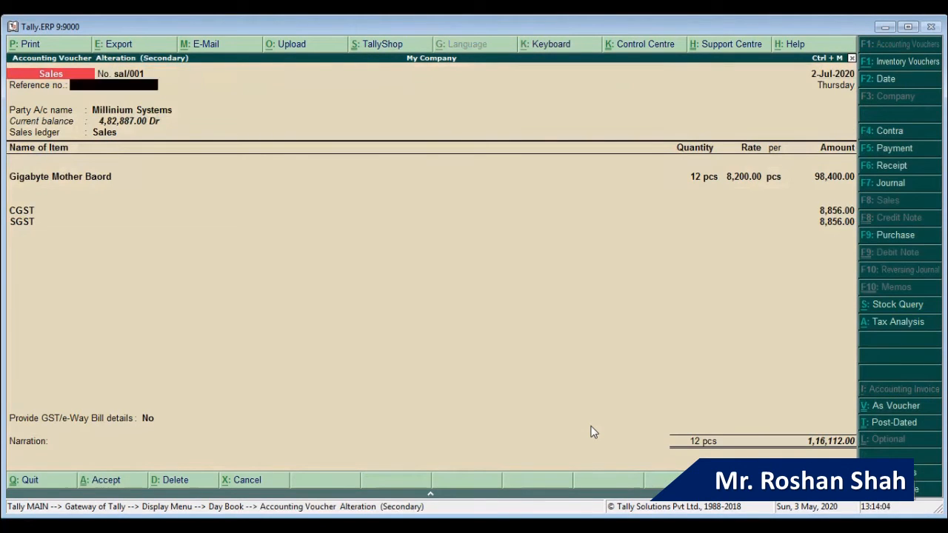
{"action": "key", "text": "Return"}
{"action": "key", "text": "Return"}
{"action": "key", "text": "Return"}
{"action": "key", "text": "Return"}
{"action": "key", "text": "Return"}
{"action": "key", "text": "Return"}
{"action": "key", "text": "Return"}
{"action": "key", "text": "Return"}
{"action": "key", "text": "Return"}
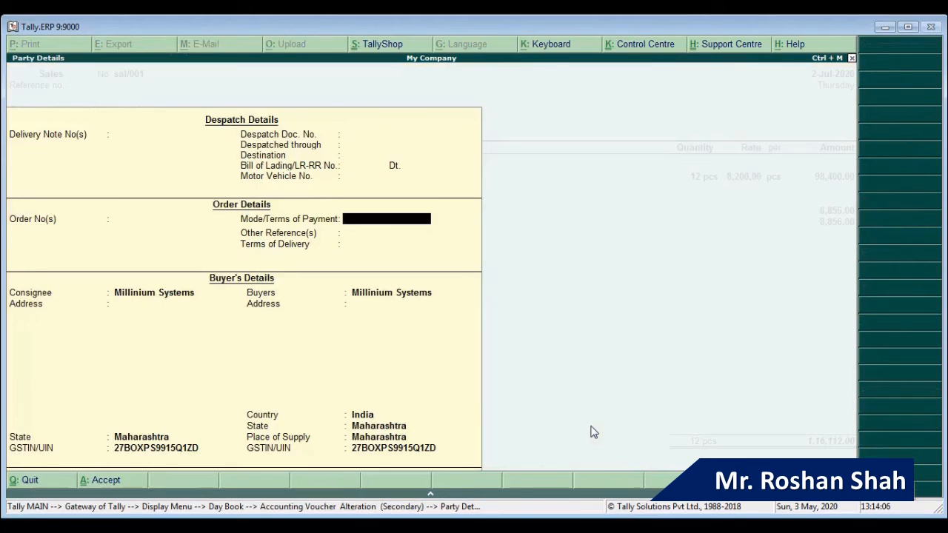
{"action": "key", "text": "Return"}
{"action": "key", "text": "Return"}
{"action": "key", "text": "Return"}
{"action": "key", "text": "Return"}
{"action": "key", "text": "Return"}
{"action": "key", "text": "Return"}
{"action": "key", "text": "Return"}
{"action": "key", "text": "Return"}
{"action": "key", "text": "Return"}
{"action": "key", "text": "Return"}
{"action": "key", "text": "Return"}
{"action": "key", "text": "Return"}
{"action": "key", "text": "Return"}
{"action": "key", "text": "Return"}
{"action": "key", "text": "Return"}
{"action": "key", "text": "Return"}
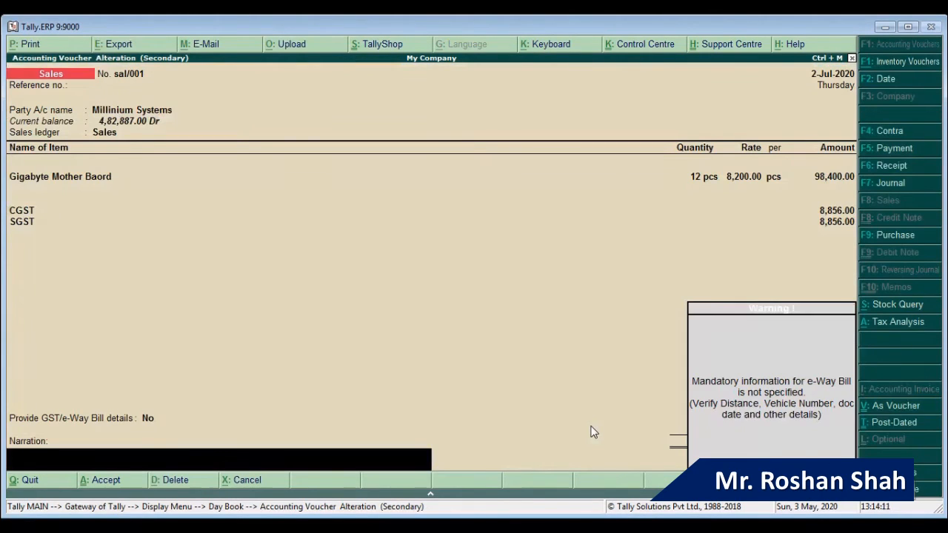
{"action": "key", "text": "Return"}
{"action": "key", "text": "Return"}
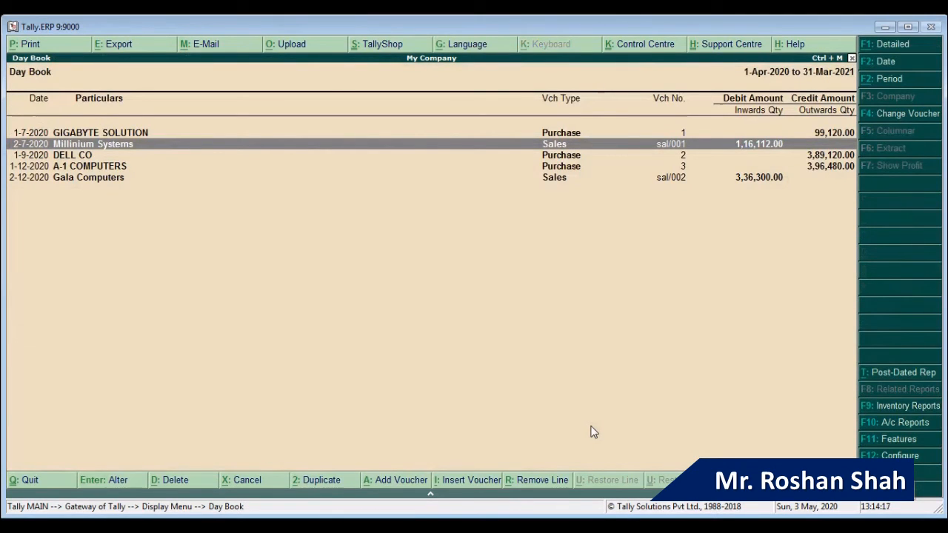
Step: Select the Millinium Systems entry, raise the Alt+D delete prompt, then leave the Day Book
{"action": "key", "text": "Down"}
{"action": "key", "text": "Down"}
{"action": "key", "text": "Down"}
{"action": "key", "text": "Up"}
{"action": "key", "text": "Up"}
{"action": "key", "text": "Up"}
{"action": "key", "text": "Up"}
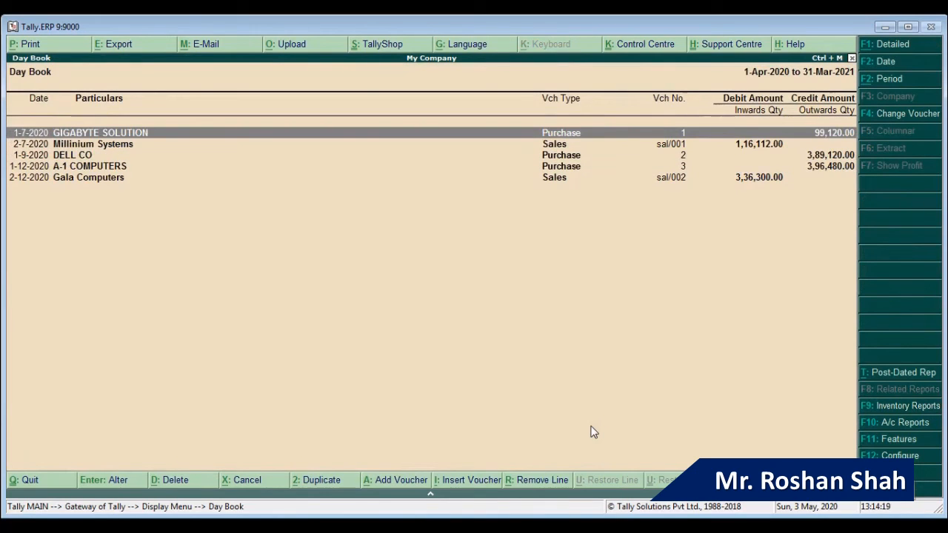
{"action": "key", "text": "Down"}
{"action": "key", "text": "Down"}
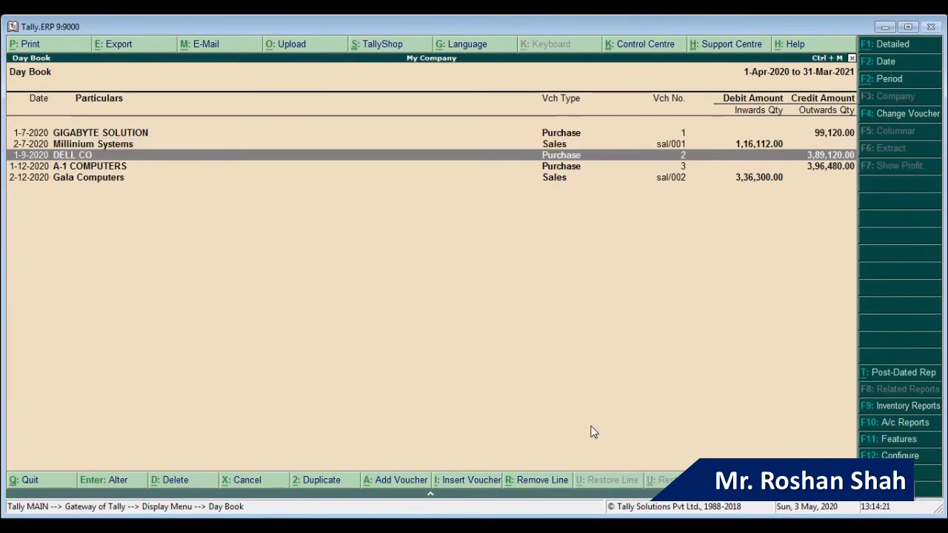
{"action": "key", "text": "Up"}
{"action": "key", "text": "Down"}
{"action": "key", "text": "Up"}
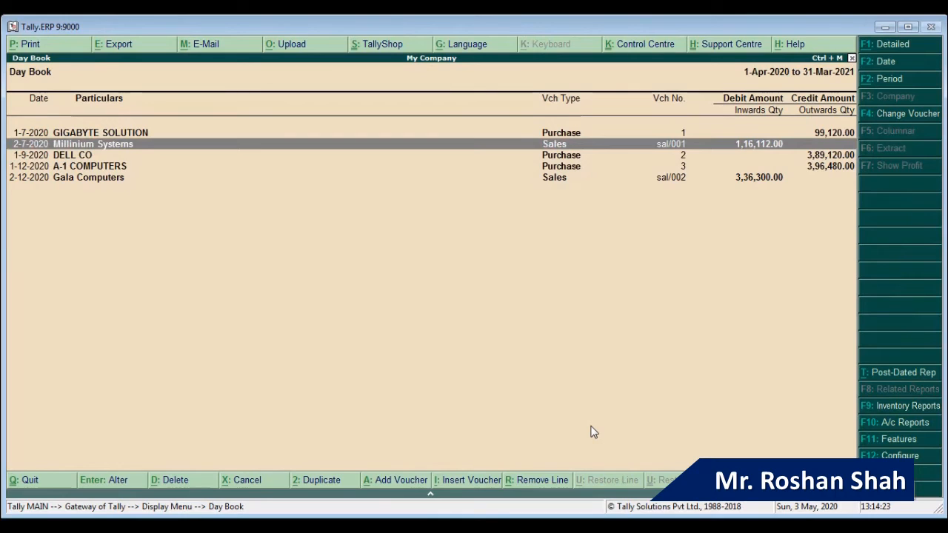
{"action": "key", "text": "alt+d"}
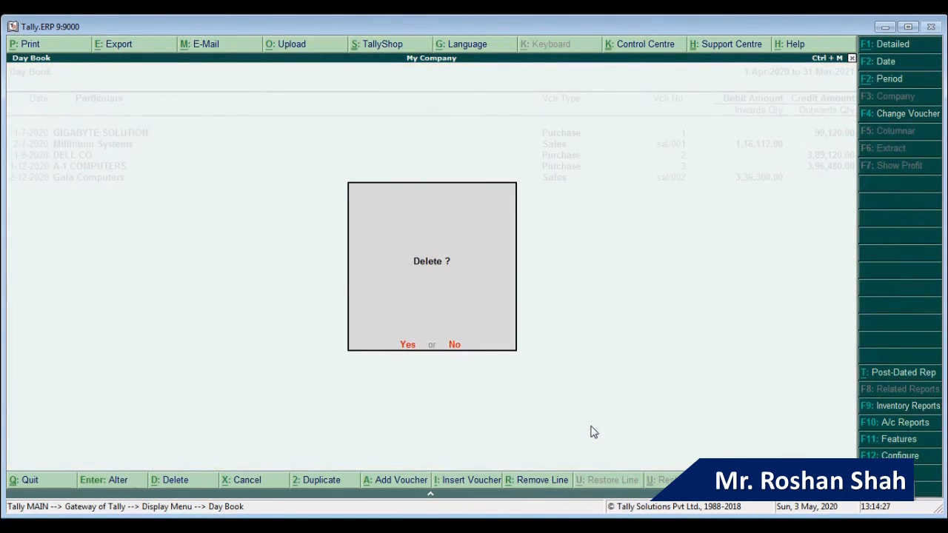
{"action": "key", "text": "Escape"}
{"action": "key", "text": "Escape"}
{"action": "key", "text": "Escape"}
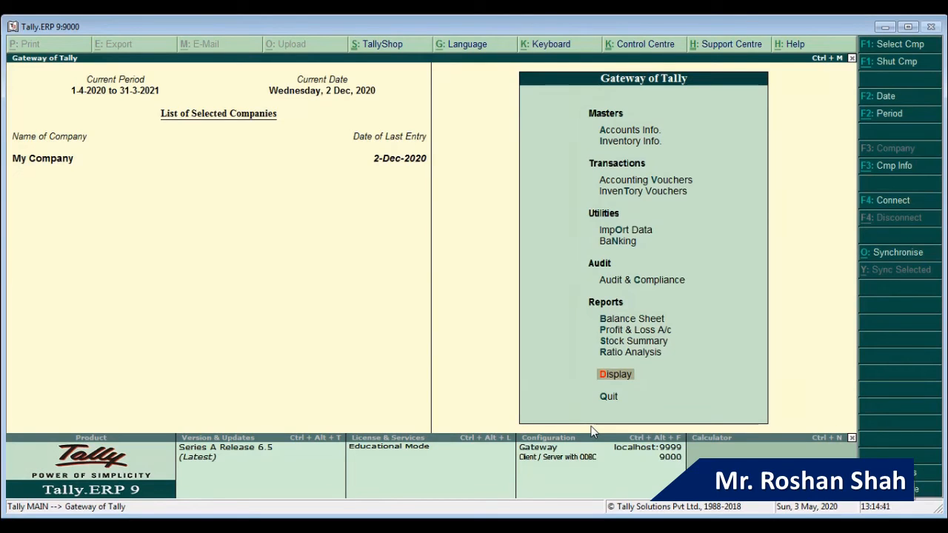
Step: Go to Display, Statements of Accounts, Outstandings
{"action": "key", "text": "Down"}
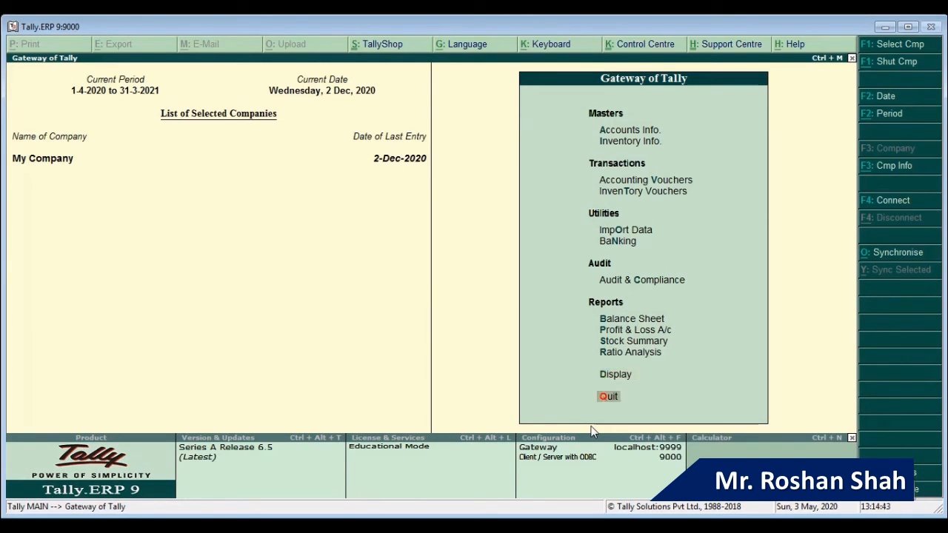
{"action": "key", "text": "Down"}
{"action": "key", "text": "Up"}
{"action": "key", "text": "Up"}
{"action": "key", "text": "Up"}
{"action": "key", "text": "Down"}
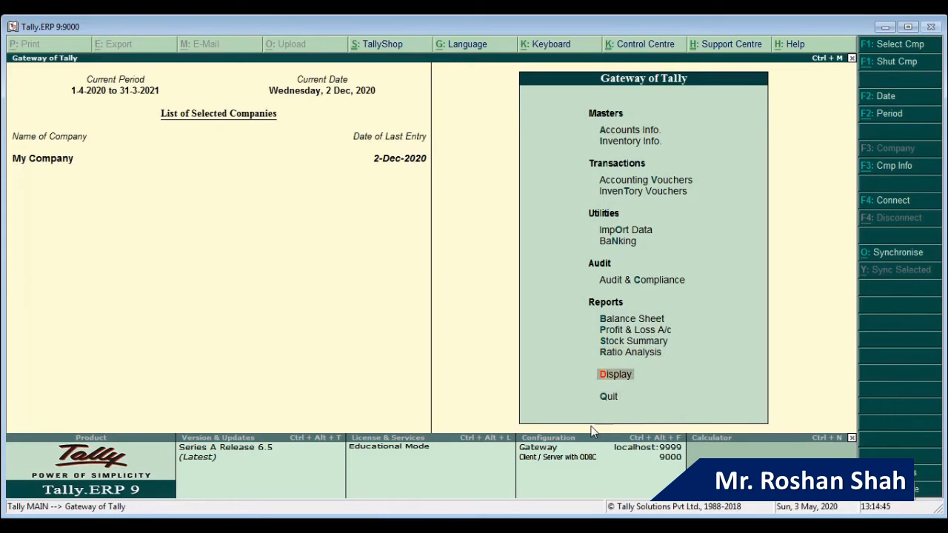
{"action": "key", "text": "Return"}
{"action": "key", "text": "Down"}
{"action": "key", "text": "Down"}
{"action": "key", "text": "Down"}
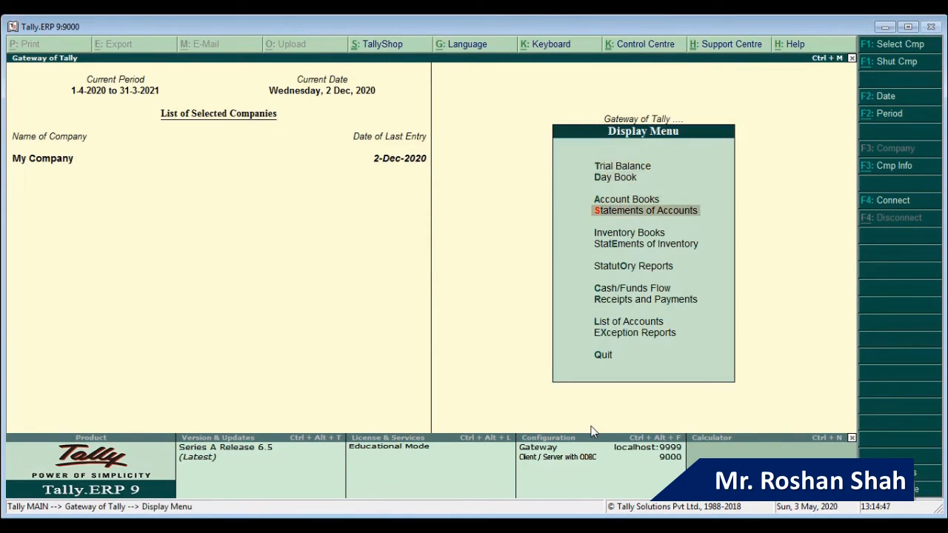
{"action": "key", "text": "Return"}
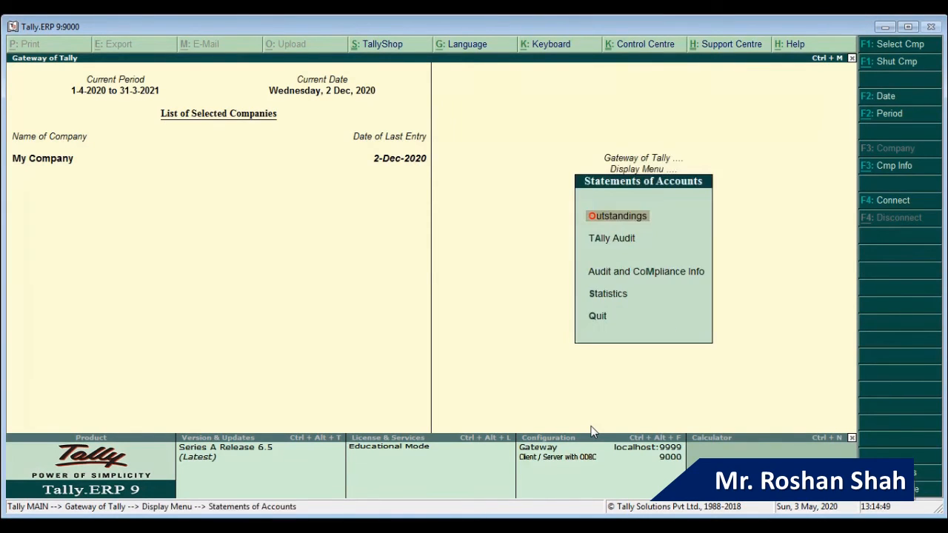
{"action": "key", "text": "Return"}
Step: Review Bills Receivable showing sal/001 and sal/002 pending
{"action": "key", "text": "Down"}
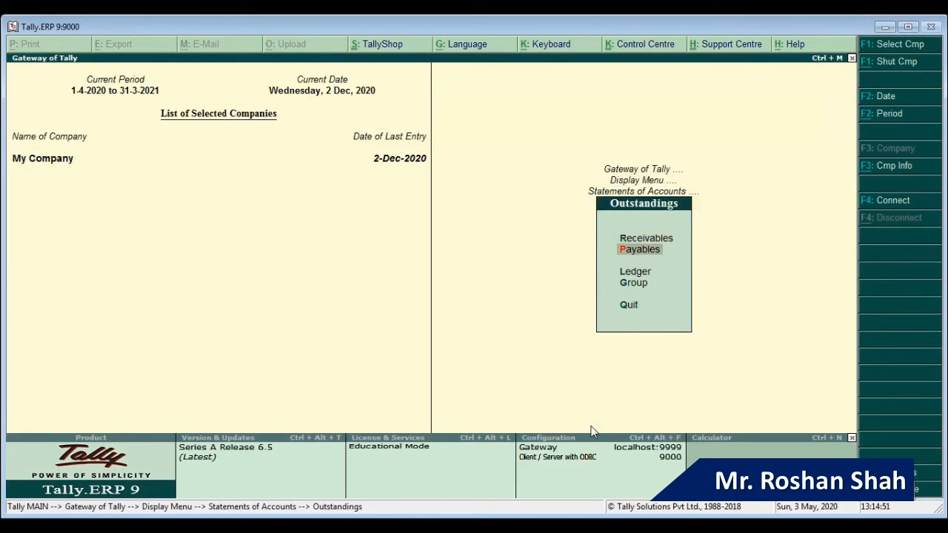
{"action": "key", "text": "Up"}
{"action": "key", "text": "Return"}
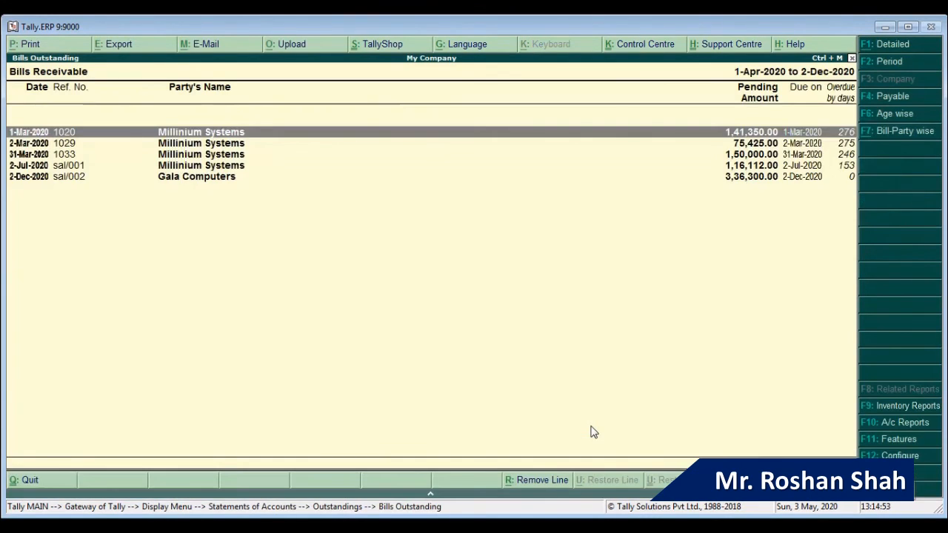
{"action": "key", "text": "Down"}
{"action": "key", "text": "Down"}
{"action": "key", "text": "Down"}
{"action": "key", "text": "Down"}
{"action": "key", "text": "Up"}
{"action": "key", "text": "Up"}
{"action": "key", "text": "Up"}
{"action": "key", "text": "Down"}
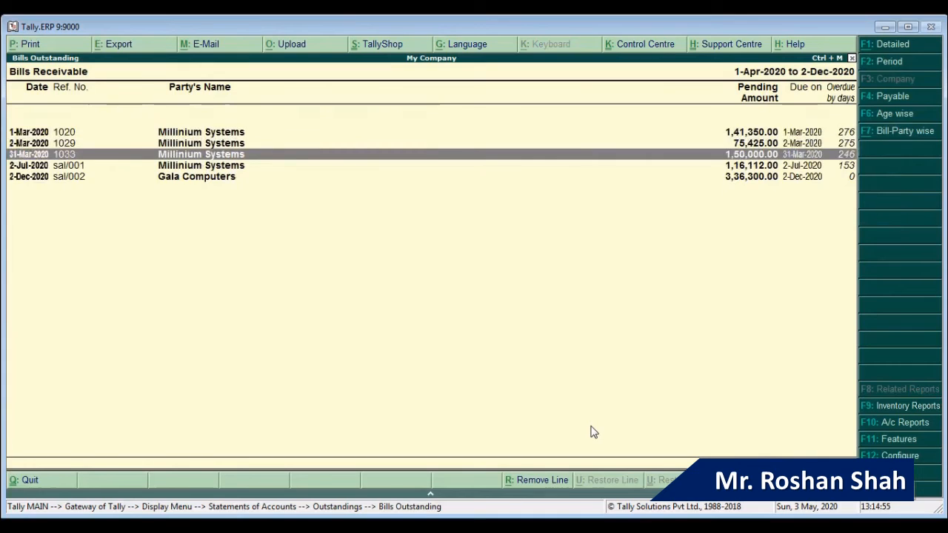
{"action": "key", "text": "Escape"}
Step: Review Bills Payable, then reopen and close Bills Receivable
{"action": "key", "text": "Down"}
{"action": "key", "text": "Return"}
{"action": "key", "text": "Down"}
{"action": "key", "text": "Down"}
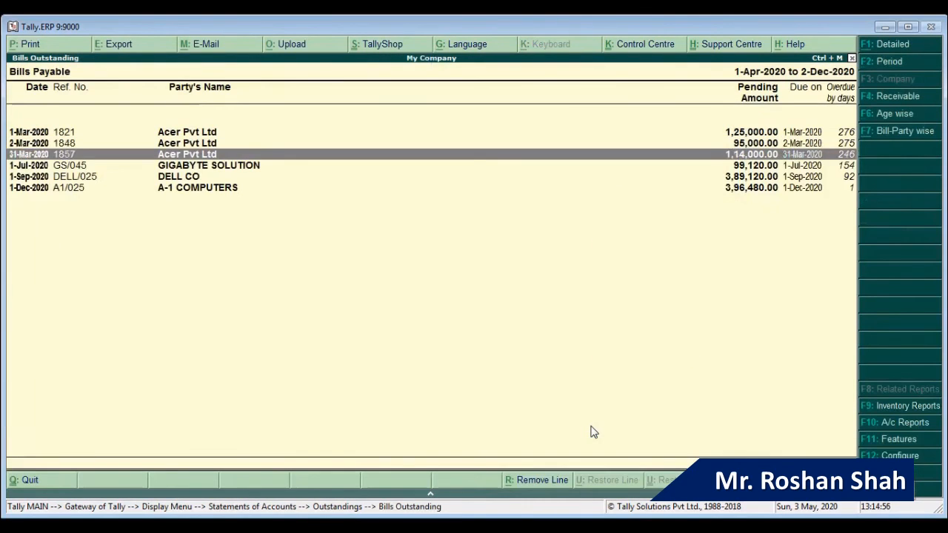
{"action": "key", "text": "Down"}
{"action": "key", "text": "Down"}
{"action": "key", "text": "Down"}
{"action": "key", "text": "Up"}
{"action": "key", "text": "Up"}
{"action": "key", "text": "Up"}
{"action": "key", "text": "Up"}
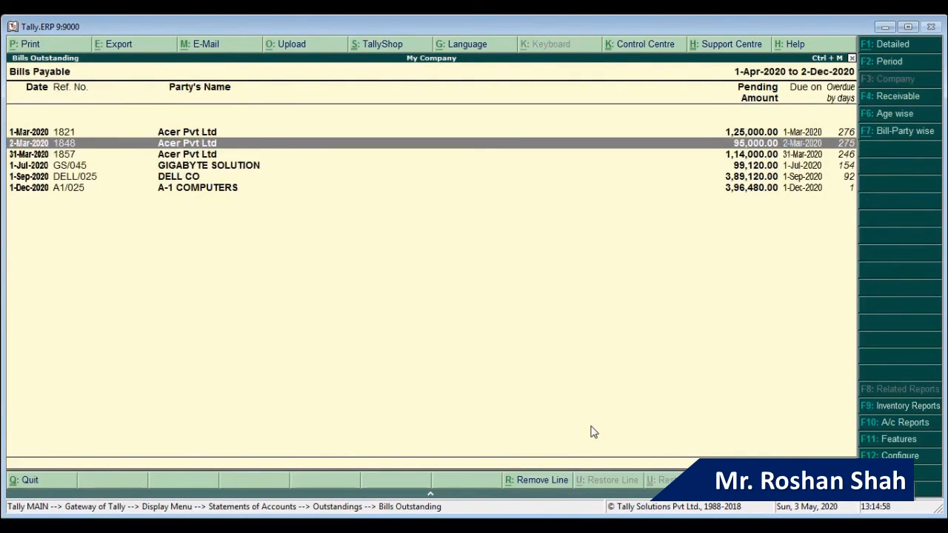
{"action": "key", "text": "Escape"}
{"action": "key", "text": "Up"}
{"action": "key", "text": "Return"}
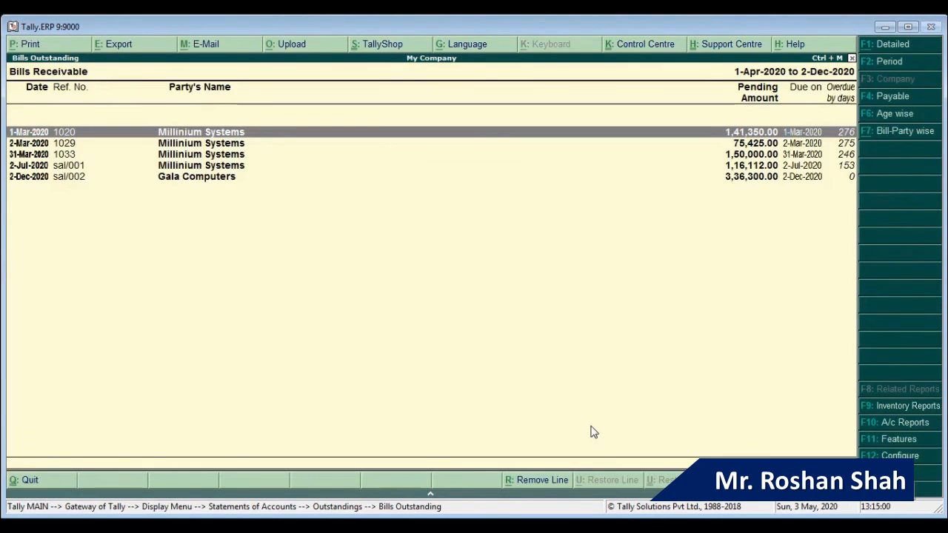
{"action": "key", "text": "Escape"}
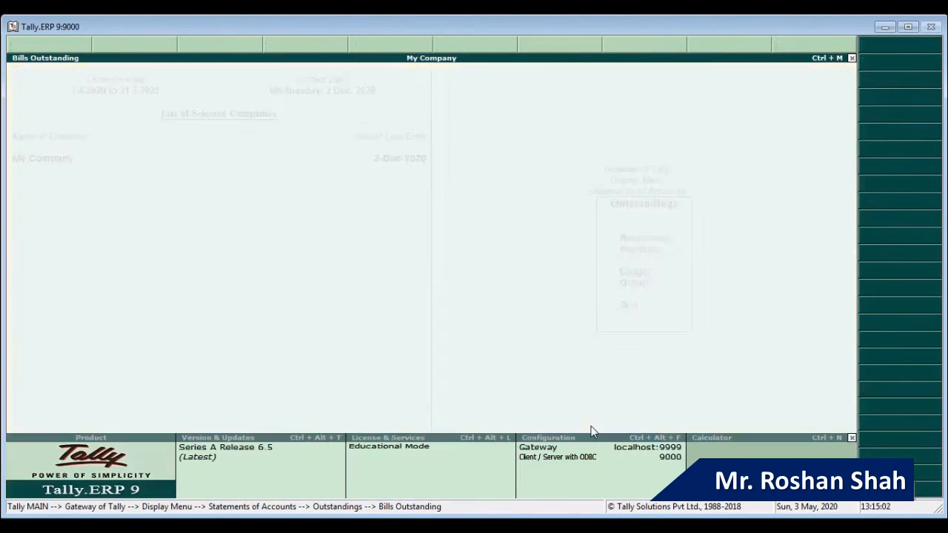
Step: View Acer Pvt Ltd's pending bills 1821, 1848 and 1857, totalling 3,34,000 Cr
{"action": "key", "text": "Down"}
{"action": "key", "text": "Down"}
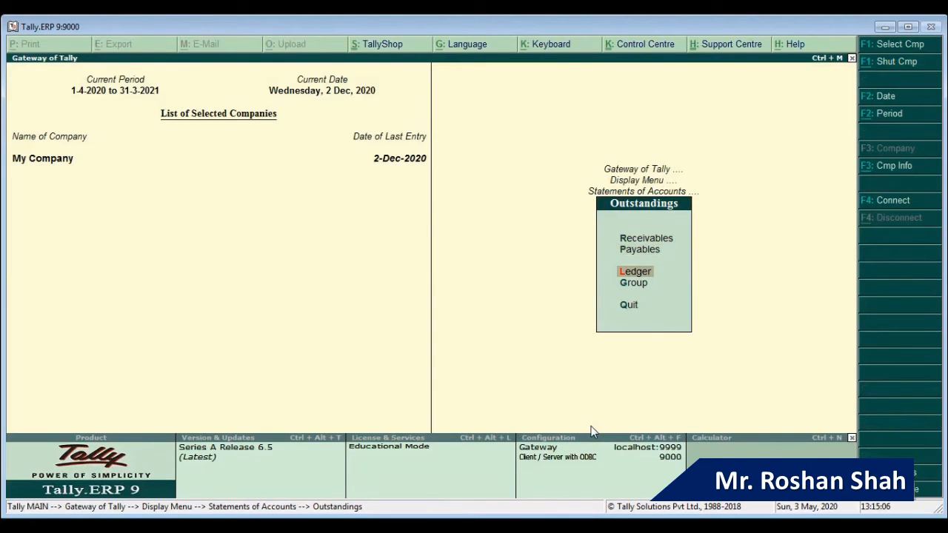
{"action": "key", "text": "Return"}
{"action": "key", "text": "Down"}
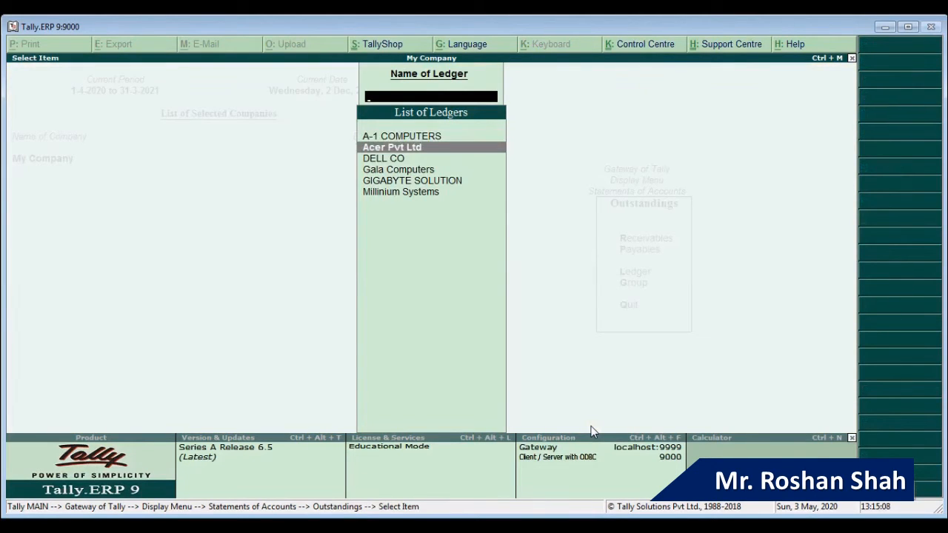
{"action": "key", "text": "Return"}
{"action": "key", "text": "Down"}
{"action": "key", "text": "Down"}
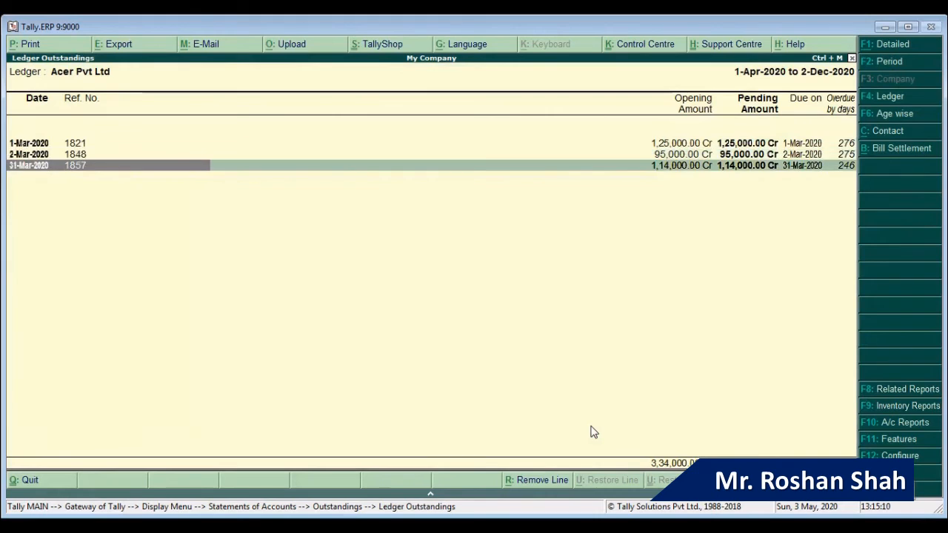
{"action": "key", "text": "Up"}
{"action": "key", "text": "Down"}
{"action": "key", "text": "Up"}
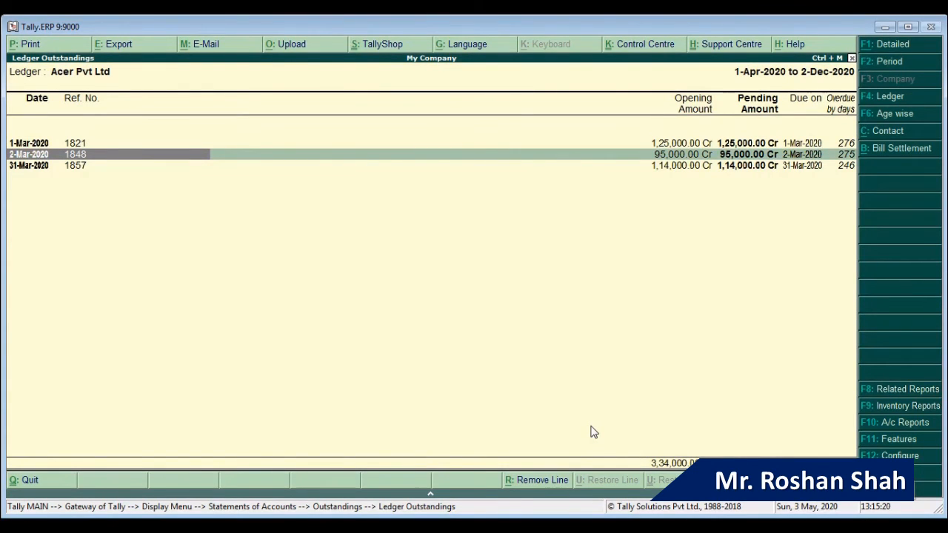
{"action": "key", "text": "Escape"}
{"action": "key", "text": "Escape"}
{"action": "key", "text": "Escape"}
{"action": "key", "text": "Escape"}
{"action": "key", "text": "Escape"}
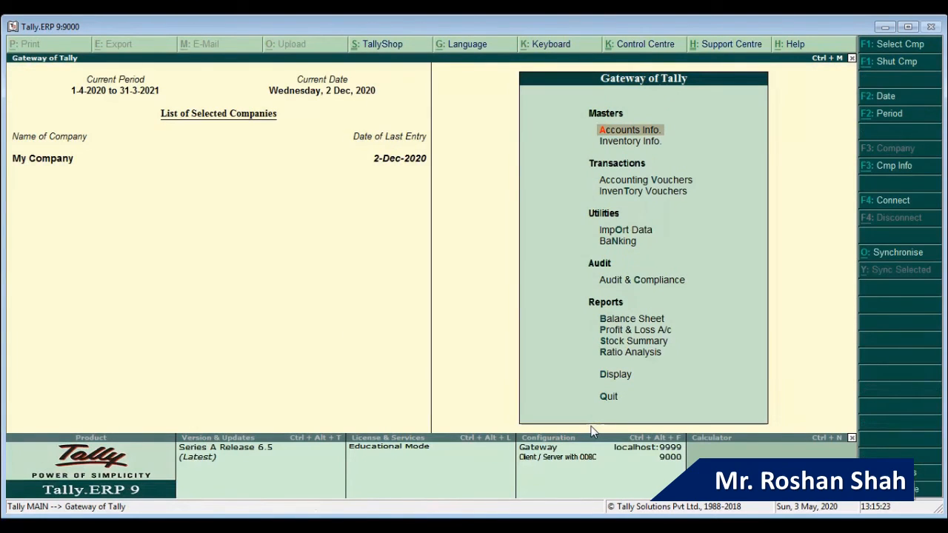